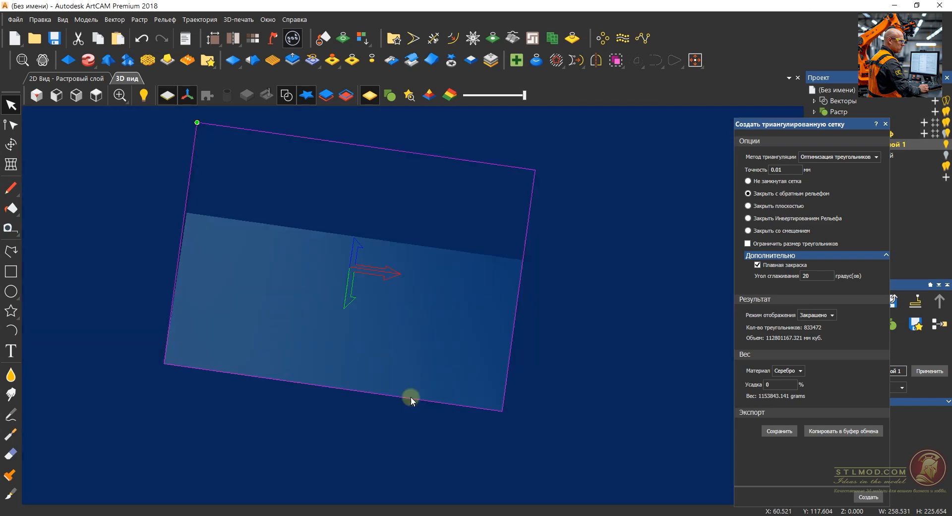
Apply the Antique-Pine-Horizontal material to the mesh with the rectangular recess, inspect it and close the mesh creation.
{"action": "left_click", "coordinate": [272, 38]}
{"action": "left_click", "coordinate": [595, 286]}
{"action": "left_click", "coordinate": [583, 311]}
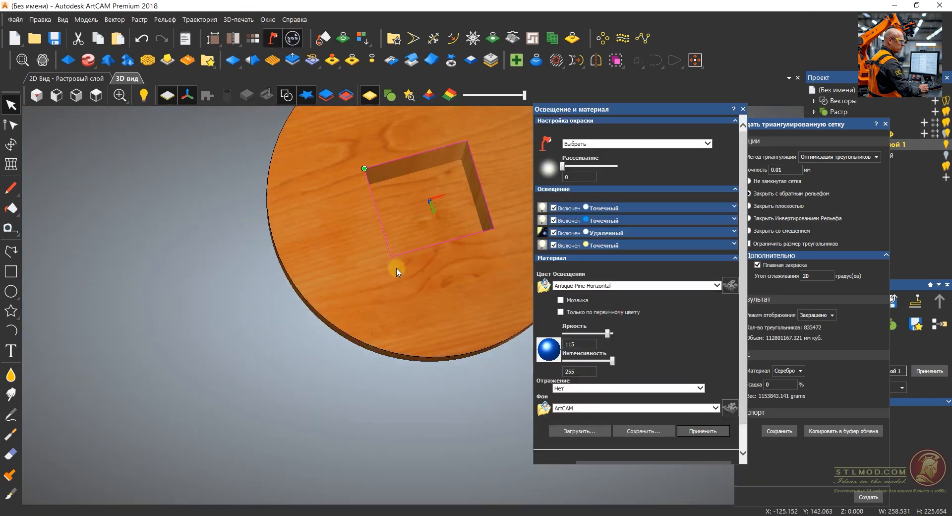
{"action": "left_click_drag", "start_coordinate": [397, 266], "coordinate": [489, 454]}
{"action": "left_click", "coordinate": [702, 430]}
{"action": "left_click", "coordinate": [886, 123]}
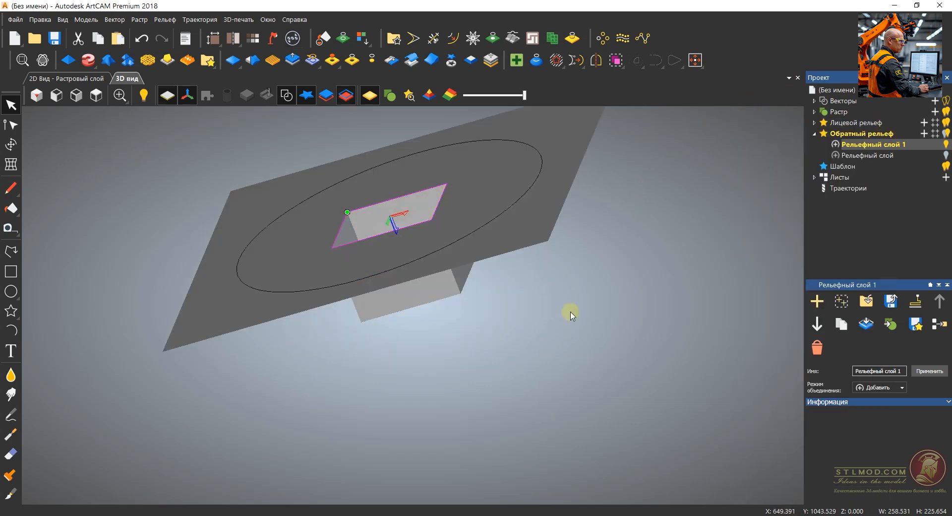
Add a new layer to the back relief and build the central rectangle's shape on it in Subtract mode.
{"action": "left_click", "coordinate": [36, 94]}
{"action": "left_click", "coordinate": [878, 134]}
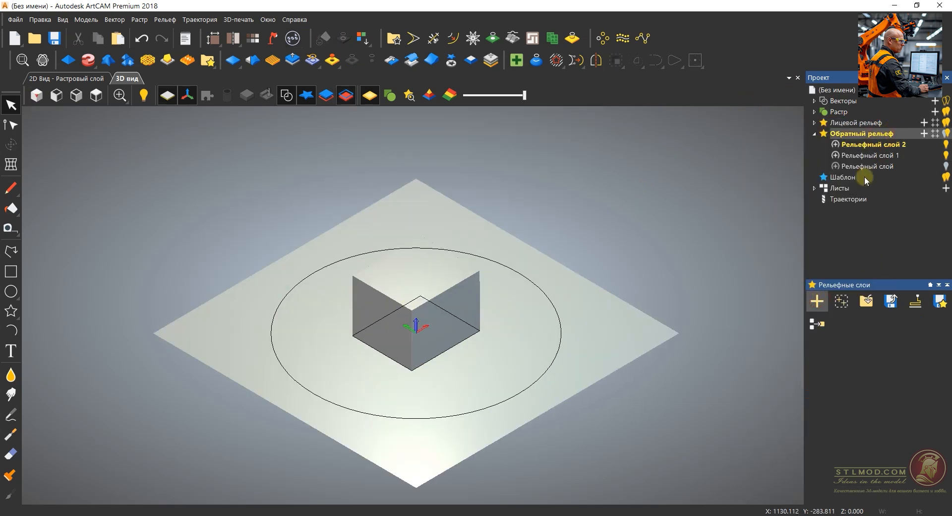
{"action": "left_click", "coordinate": [69, 60]}
{"action": "left_click", "coordinate": [892, 447]}
{"action": "left_click", "coordinate": [894, 485]}
Create a triangulated mesh closed with the back relief and inspect the dome with its block underneath.
{"action": "left_click", "coordinate": [292, 39]}
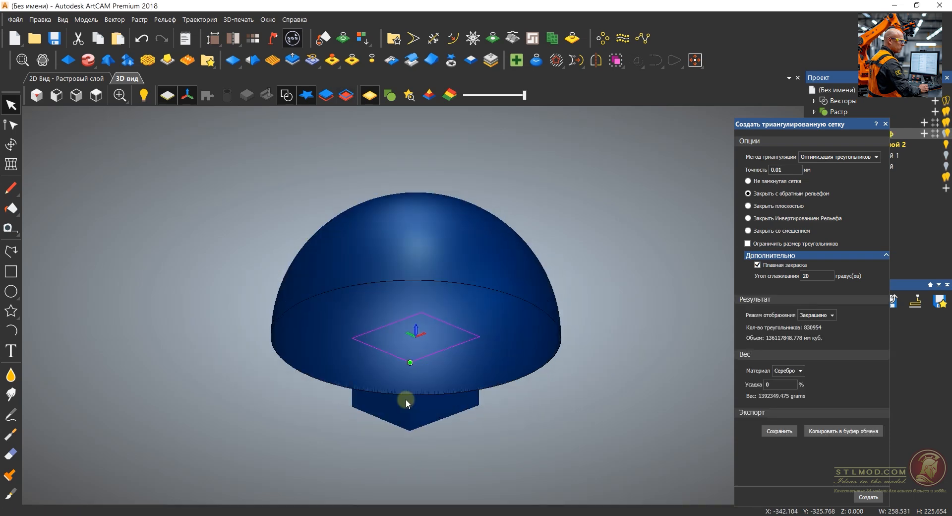
{"action": "left_click_drag", "start_coordinate": [403, 398], "coordinate": [455, 287]}
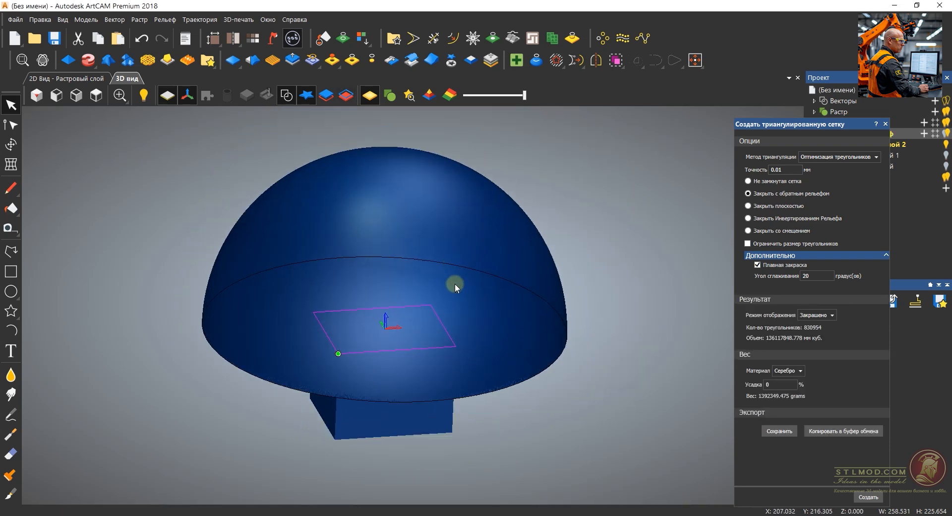
{"action": "left_click", "coordinate": [886, 123]}
Hide the back relief's layer 2 and add a new empty layer to the back relief.
{"action": "left_click", "coordinate": [945, 144]}
{"action": "left_click", "coordinate": [817, 301]}
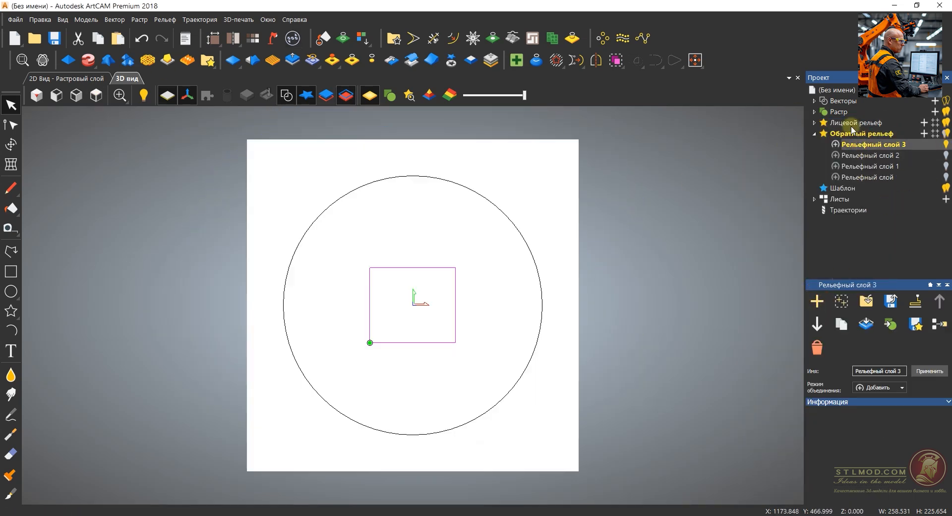
Activate the front relief and offset the dome's outer circle inward by 1 mm.
{"action": "left_click", "coordinate": [851, 124]}
{"action": "left_click", "coordinate": [461, 185]}
{"action": "scroll", "coordinate": [461, 185], "scroll_direction": "up", "scroll_amount": 2}
{"action": "left_click", "coordinate": [453, 37]}
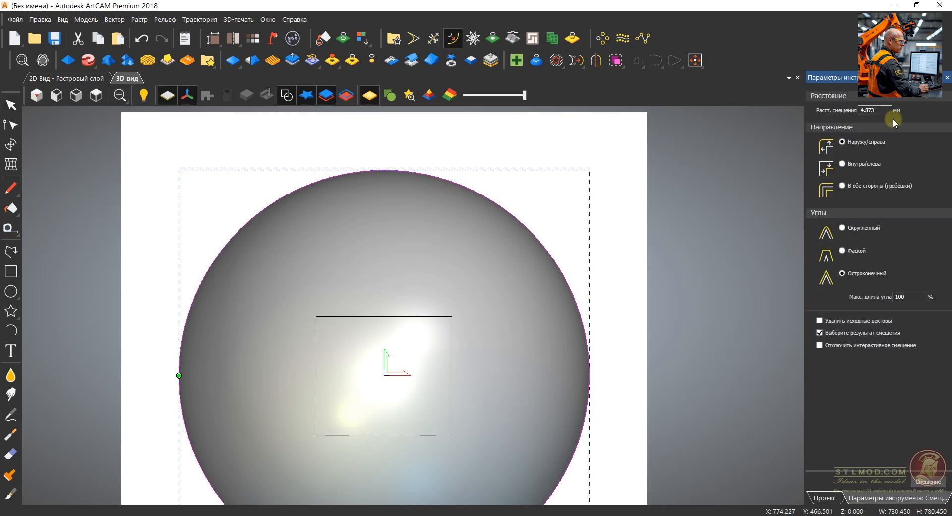
{"action": "left_click_drag", "start_coordinate": [884, 110], "coordinate": [685, 102]}
{"action": "type", "text": "1"}
{"action": "left_click", "coordinate": [855, 164]}
{"action": "left_click", "coordinate": [924, 483]}
Offset the newly created inner circle inward by a further 10 mm.
{"action": "scroll", "coordinate": [480, 196], "scroll_direction": "up", "scroll_amount": 4}
{"action": "left_click_drag", "start_coordinate": [878, 110], "coordinate": [767, 95]}
{"action": "type", "text": "10"}
{"action": "left_click", "coordinate": [924, 483]}
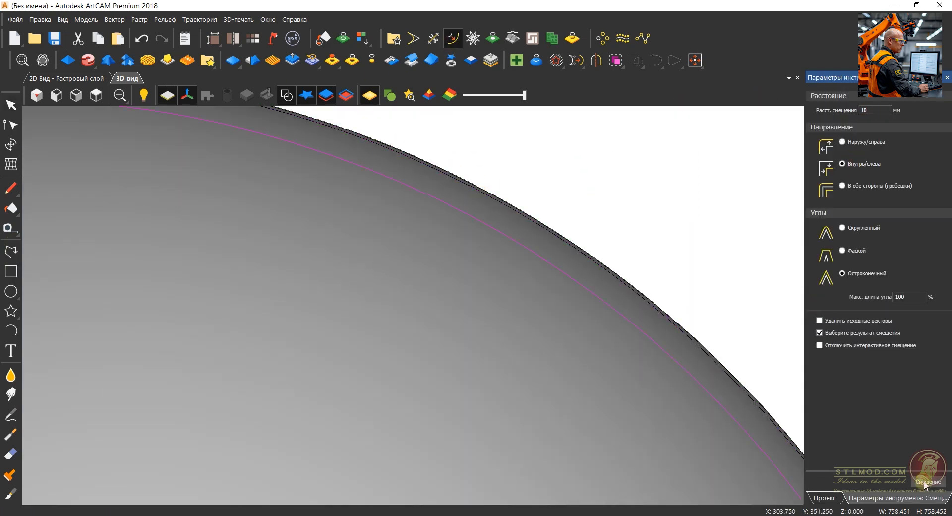
{"action": "left_click", "coordinate": [947, 77]}
Build a round-profile dome from the innermost circle on the back relief in Add mode with the profile angle at maximum.
{"action": "left_click", "coordinate": [866, 134]}
{"action": "scroll", "coordinate": [561, 228], "scroll_direction": "down", "scroll_amount": 4}
{"action": "double_click", "coordinate": [519, 326]}
{"action": "left_click", "coordinate": [833, 115]}
{"action": "left_click_drag", "start_coordinate": [911, 193], "coordinate": [912, 268]}
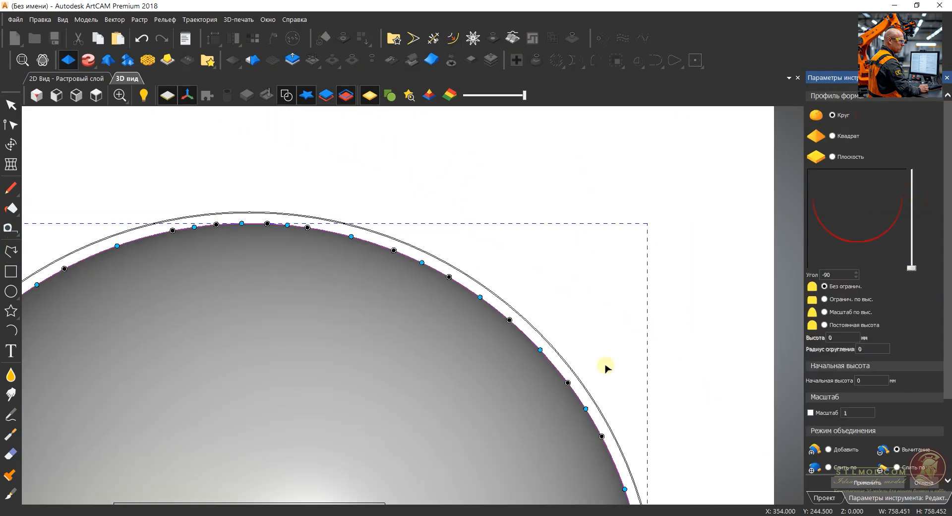
{"action": "middle_click_drag", "start_coordinate": [605, 368], "coordinate": [543, 196]}
{"action": "scroll", "coordinate": [543, 196], "scroll_direction": "down", "scroll_amount": 5}
{"action": "scroll", "coordinate": [403, 296], "scroll_direction": "up", "scroll_amount": 5}
{"action": "left_click", "coordinate": [839, 450]}
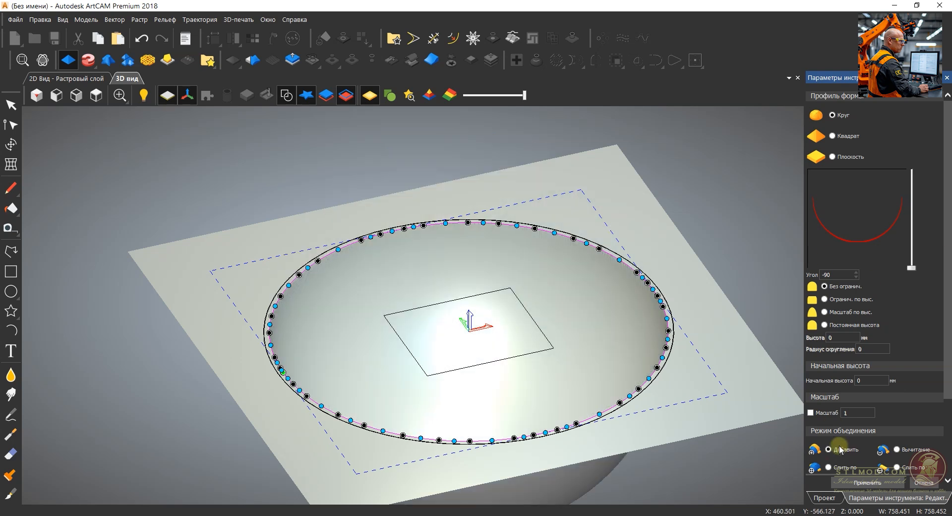
{"action": "left_click_drag", "start_coordinate": [911, 267], "coordinate": [527, 133]}
{"action": "left_click", "coordinate": [870, 483]}
Activate the front relief, create a triangulated mesh closed with the back relief, and inspect the hollow inside.
{"action": "left_click", "coordinate": [851, 124]}
{"action": "left_click", "coordinate": [850, 134]}
{"action": "left_click", "coordinate": [852, 126]}
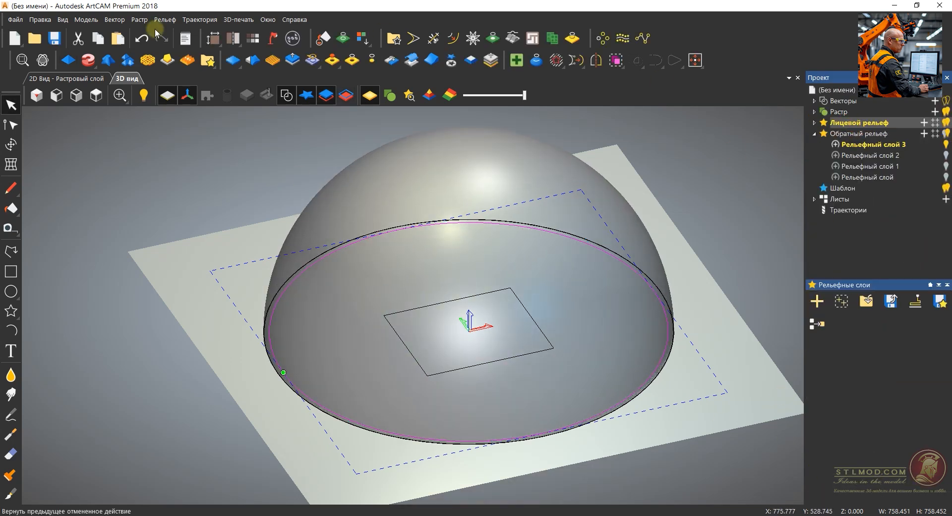
{"action": "left_click", "coordinate": [292, 38]}
{"action": "left_click", "coordinate": [868, 496]}
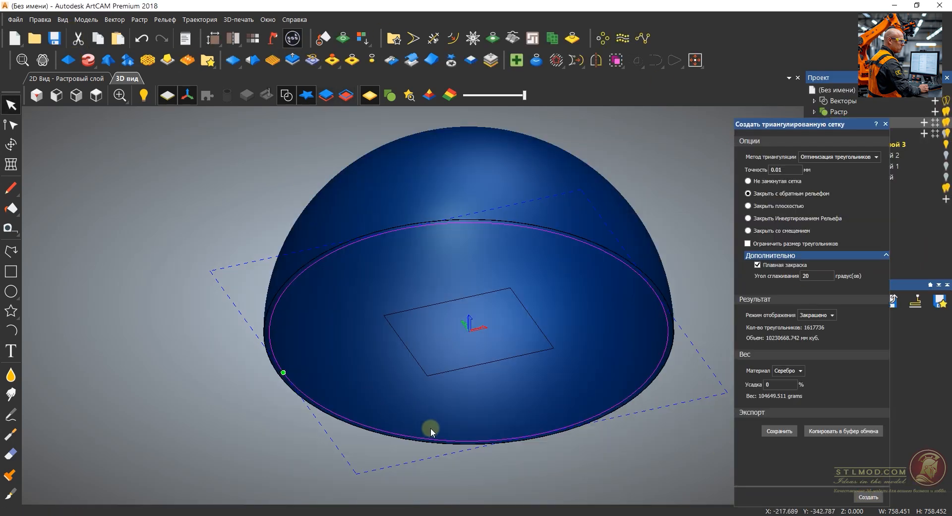
{"action": "middle_click_drag", "start_coordinate": [430, 428], "coordinate": [247, 168]}
{"action": "scroll", "coordinate": [247, 168], "scroll_direction": "down", "scroll_amount": 5}
Apply the Beech (H) material to the bowl mesh, inspect its rim and close the mesh creation.
{"action": "left_click", "coordinate": [272, 38]}
{"action": "left_click", "coordinate": [590, 284]}
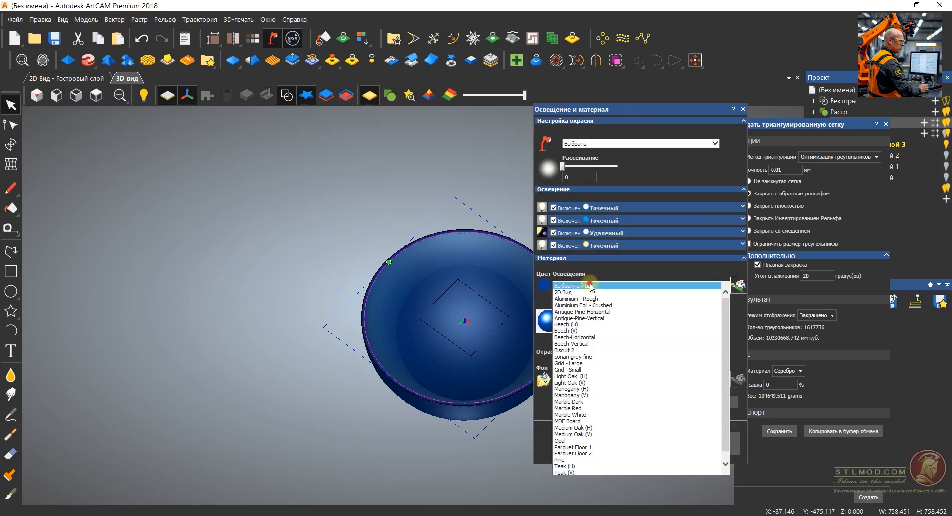
{"action": "left_click", "coordinate": [571, 324]}
{"action": "left_click", "coordinate": [742, 109]}
{"action": "scroll", "coordinate": [521, 337], "scroll_direction": "up", "scroll_amount": 5}
{"action": "middle_click_drag", "start_coordinate": [447, 337], "coordinate": [412, 318]}
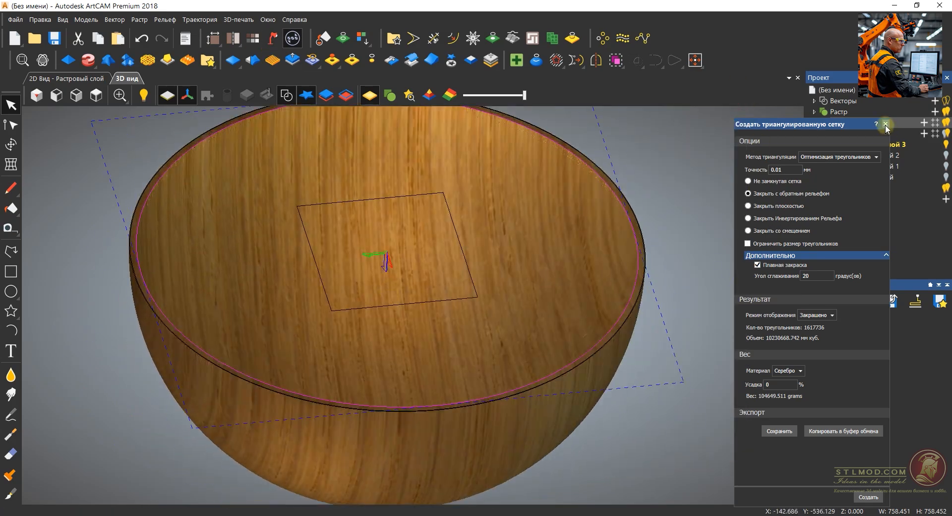
{"action": "left_click", "coordinate": [886, 125]}
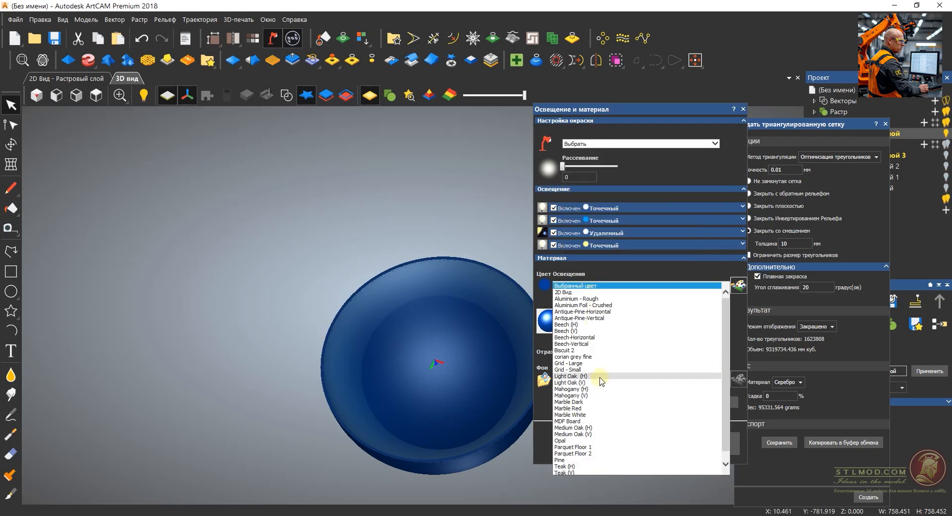
Apply the Light Oak (V) material to the bowl mesh closed with a 10 mm offset, inspect it and close the mesh creation.
{"action": "left_click", "coordinate": [599, 382]}
{"action": "scroll", "coordinate": [432, 414], "scroll_direction": "up", "scroll_amount": 3}
{"action": "middle_click_drag", "start_coordinate": [431, 414], "coordinate": [353, 272]}
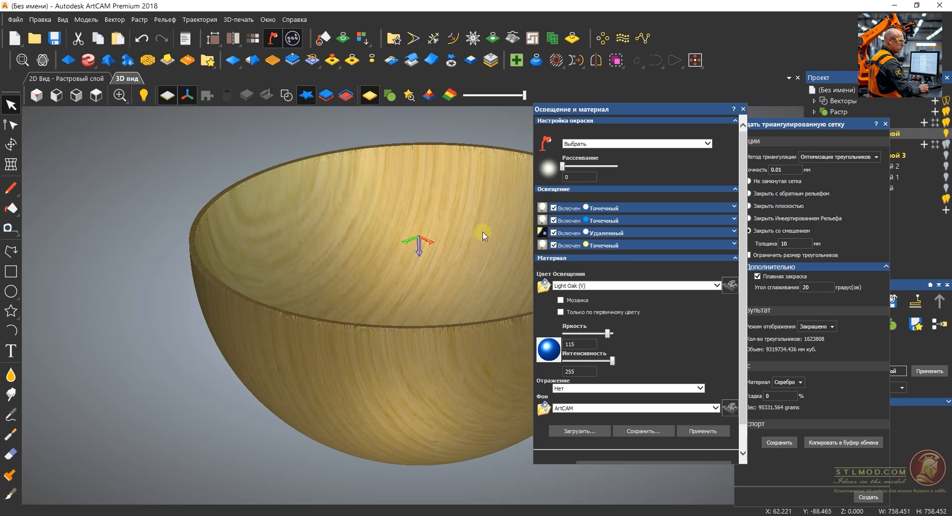
{"action": "left_click", "coordinate": [743, 109]}
{"action": "left_click", "coordinate": [886, 124]}
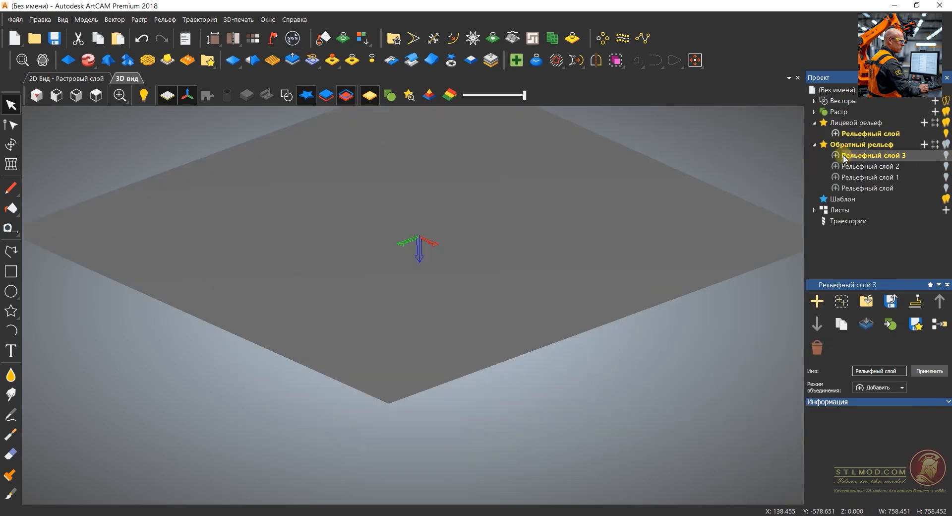
Show layer 3 of the back relief and display the back relief in isometric view.
{"action": "left_click", "coordinate": [945, 155]}
{"action": "left_click", "coordinate": [880, 145]}
{"action": "left_click", "coordinate": [36, 94]}
{"action": "scroll", "coordinate": [466, 325], "scroll_direction": "up", "scroll_amount": 1}
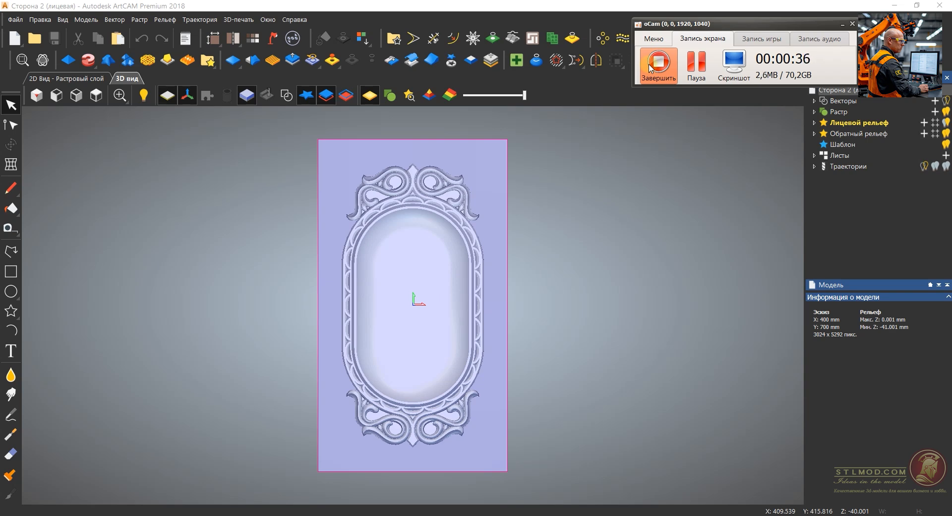
Examine the front relief of the ornamented tray and its back relief in 3D.
{"action": "left_click", "coordinate": [650, 68]}
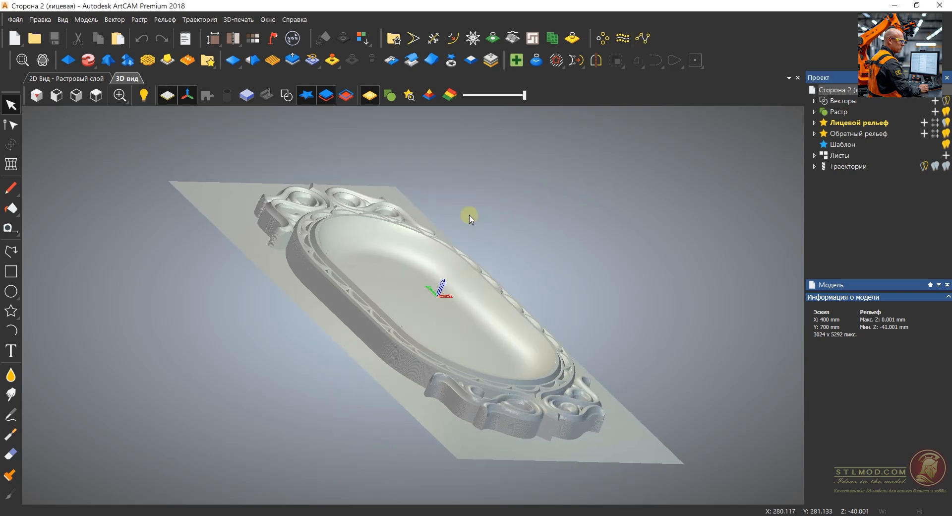
{"action": "left_click_drag", "start_coordinate": [472, 212], "coordinate": [367, 310]}
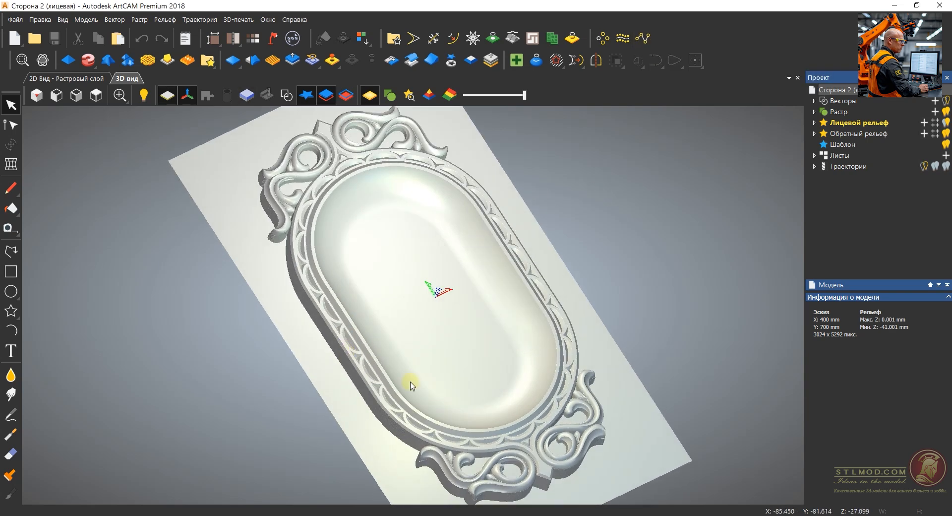
{"action": "left_click_drag", "start_coordinate": [411, 386], "coordinate": [537, 364]}
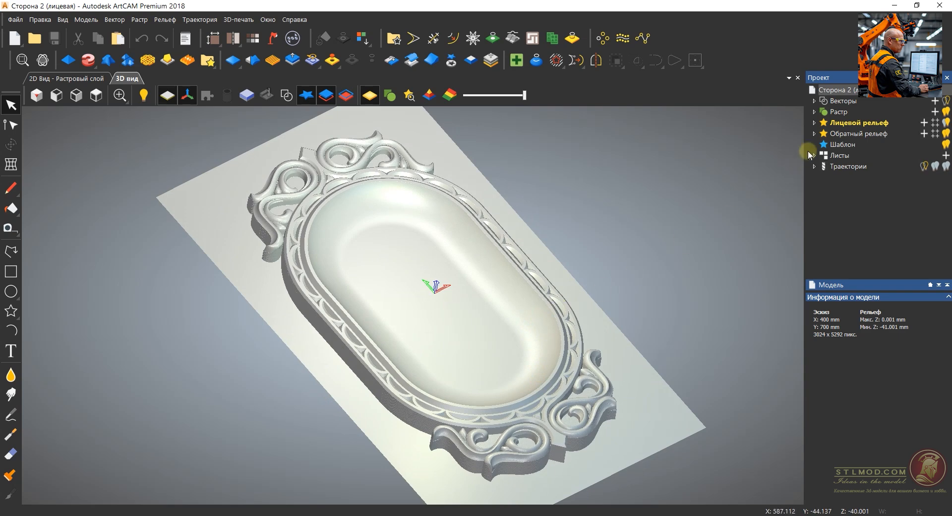
{"action": "left_click", "coordinate": [833, 133]}
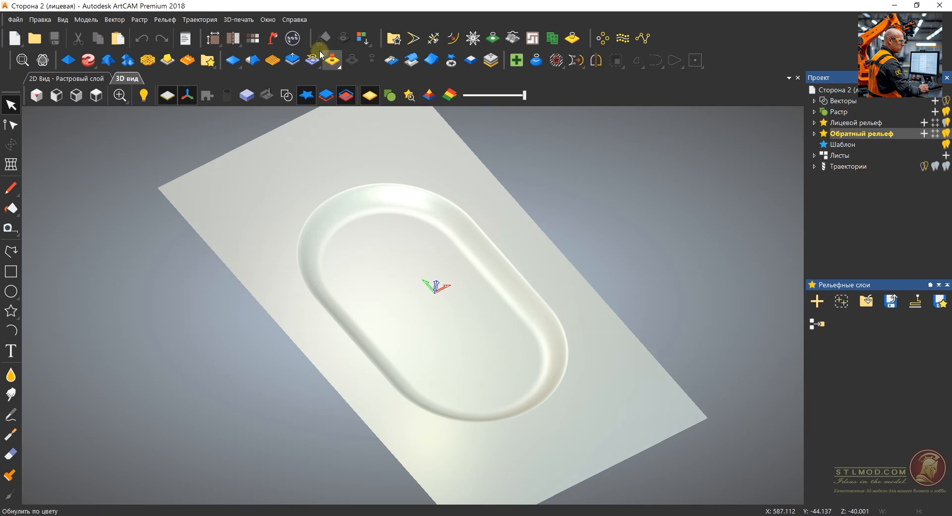
{"action": "left_click", "coordinate": [843, 122]}
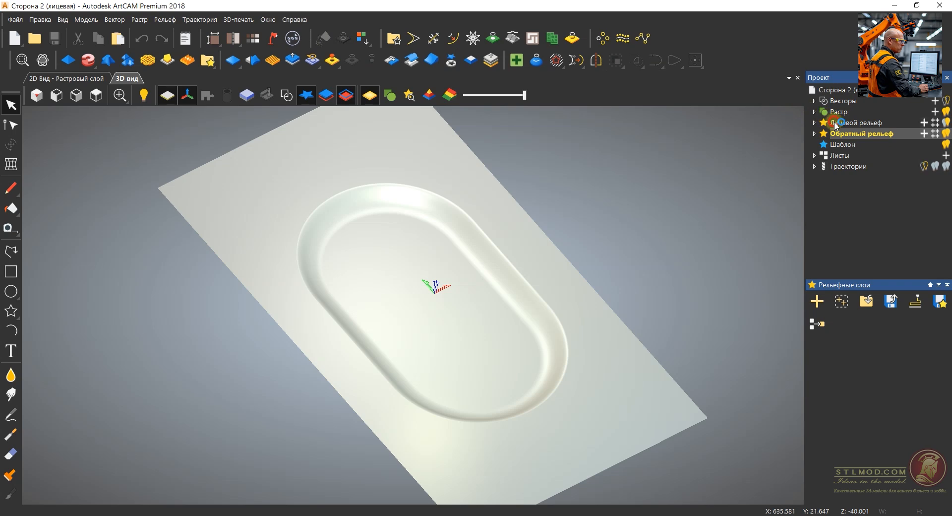
Create the tray's triangulated mesh closed with the back relief and apply the Light Oak (V) material preset.
{"action": "left_click", "coordinate": [293, 39]}
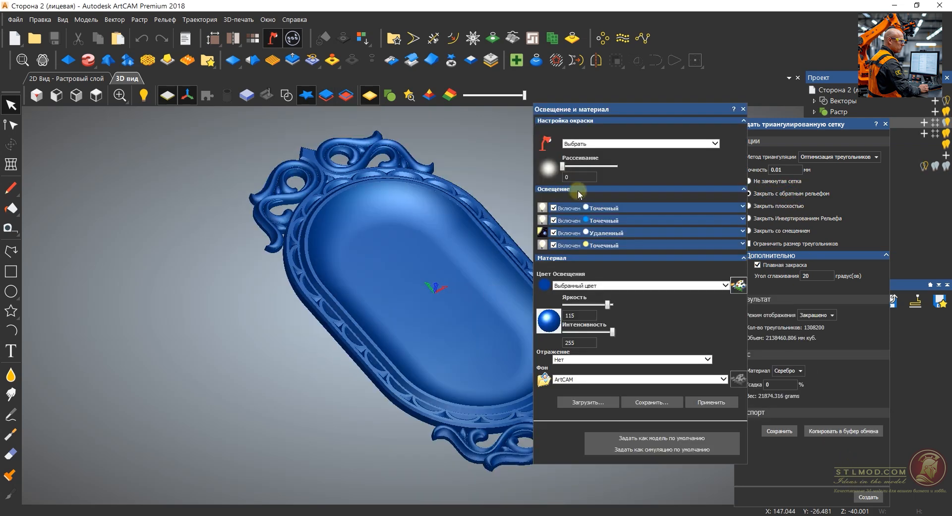
{"action": "left_click", "coordinate": [637, 143]}
{"action": "left_click", "coordinate": [595, 219]}
{"action": "left_click", "coordinate": [689, 431]}
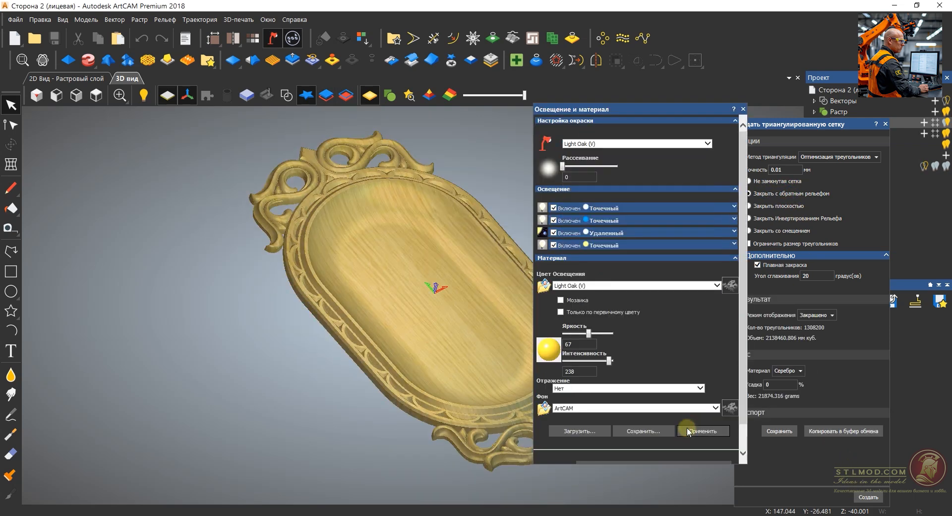
{"action": "left_click", "coordinate": [743, 109]}
Examine the tray mesh from above and along both horizontal axes to check its side profile.
{"action": "left_click", "coordinate": [92, 97]}
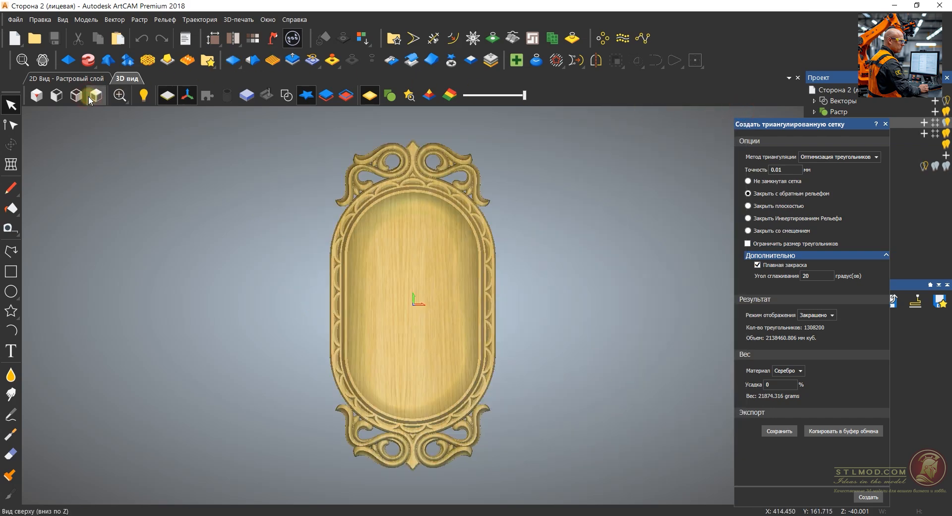
{"action": "left_click", "coordinate": [76, 95]}
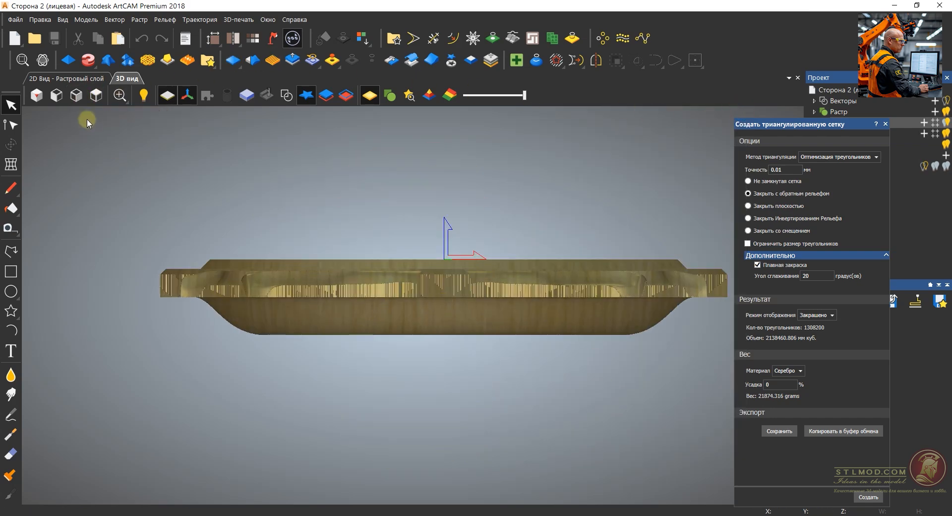
{"action": "left_click", "coordinate": [57, 95]}
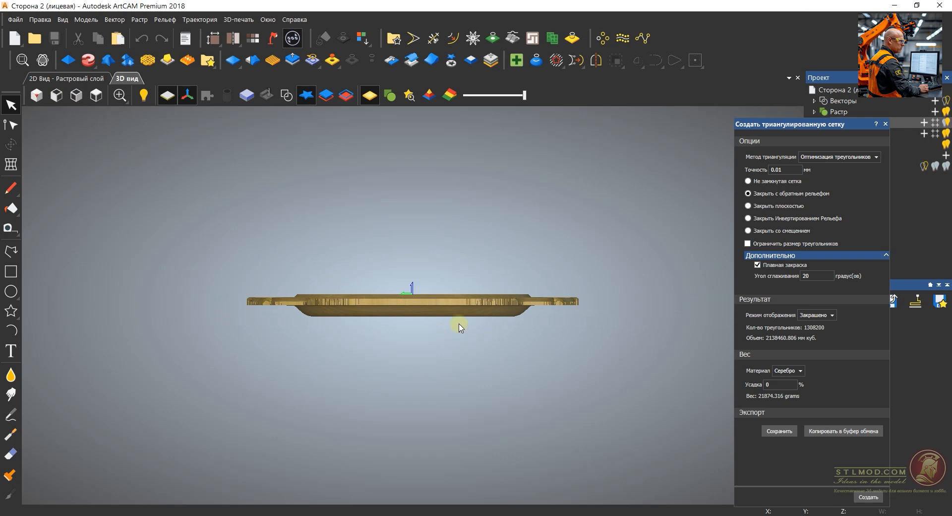
{"action": "scroll", "coordinate": [463, 308], "scroll_direction": "up", "scroll_amount": 4}
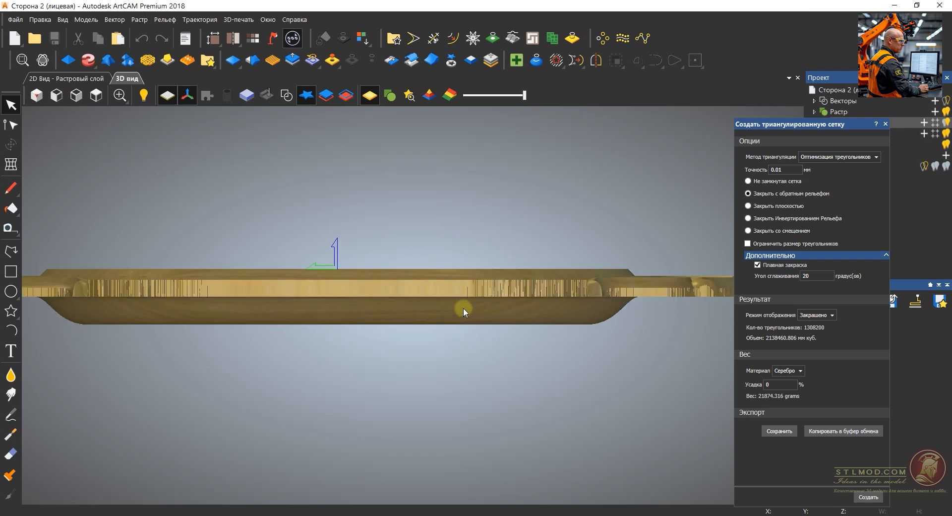
{"action": "scroll", "coordinate": [463, 312], "scroll_direction": "down", "scroll_amount": 2}
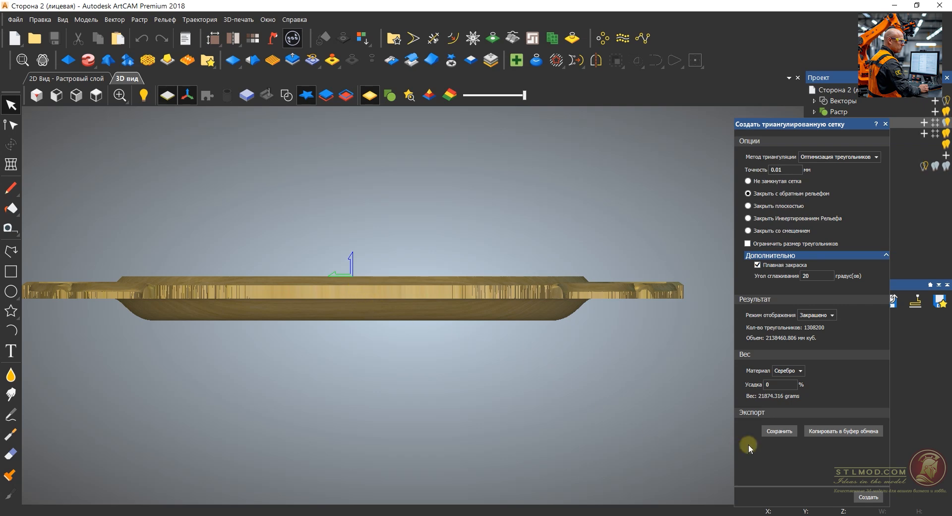
Export the tray mesh as the ASCII STL file "астау модель.stl" to the desktop, replacing the existing file.
{"action": "left_click", "coordinate": [776, 432]}
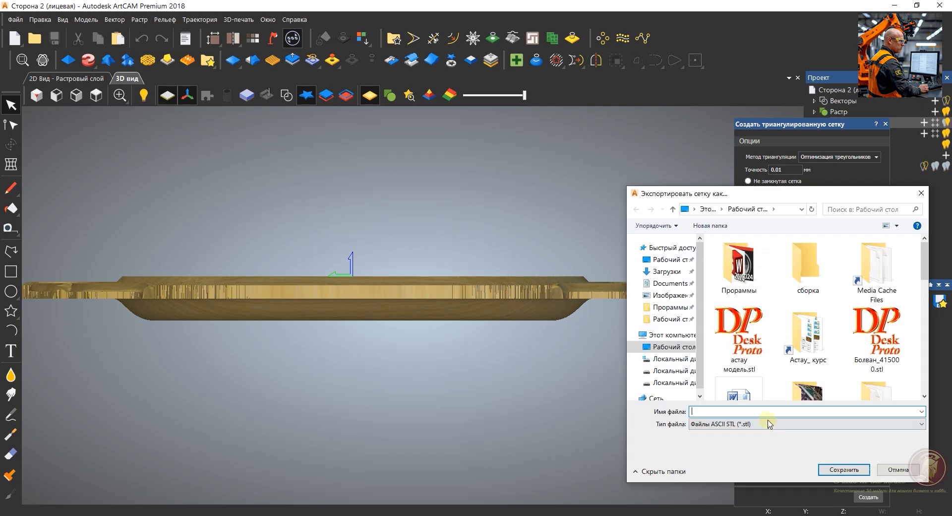
{"action": "left_click", "coordinate": [732, 341]}
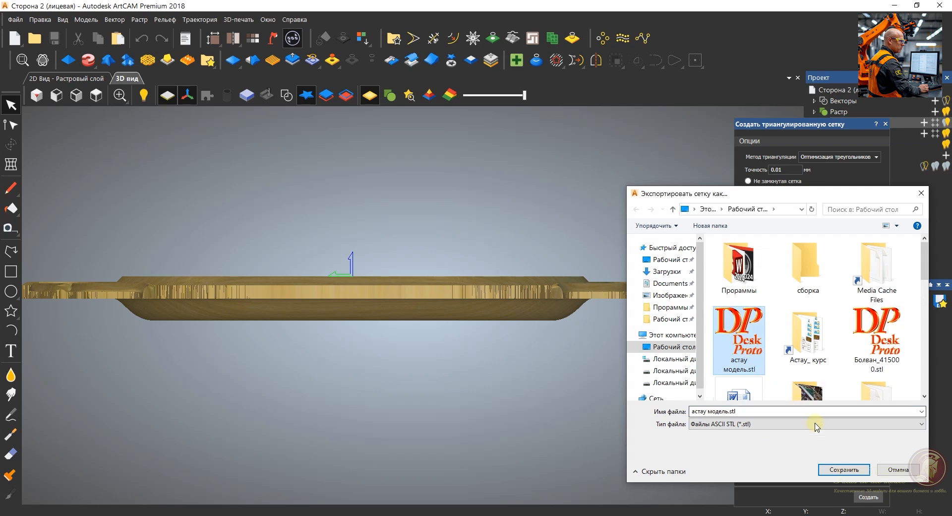
{"action": "left_click", "coordinate": [819, 469]}
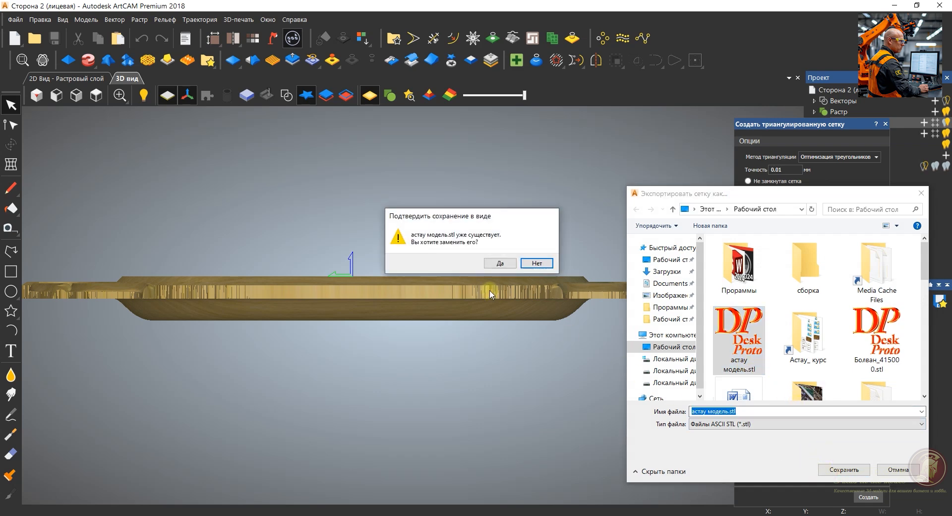
{"action": "left_click", "coordinate": [500, 263]}
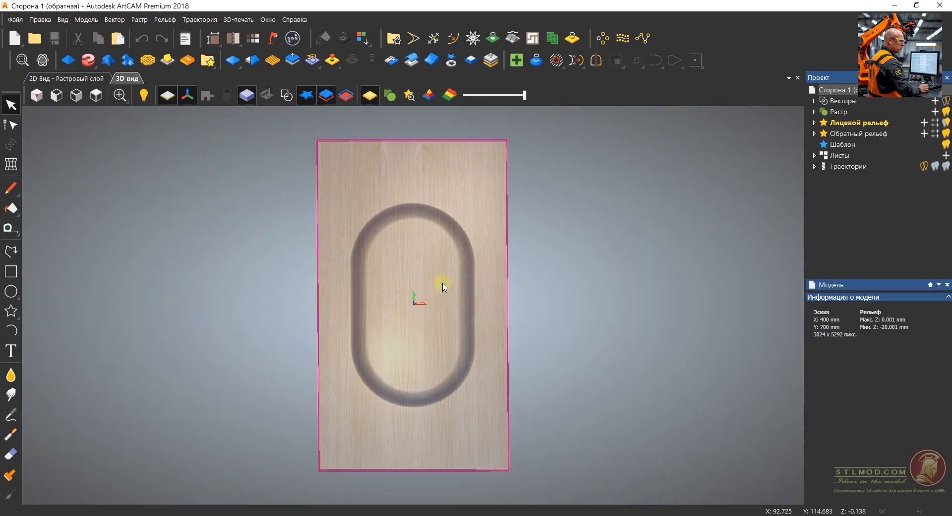
{"action": "left_click_drag", "start_coordinate": [442, 283], "coordinate": [409, 266]}
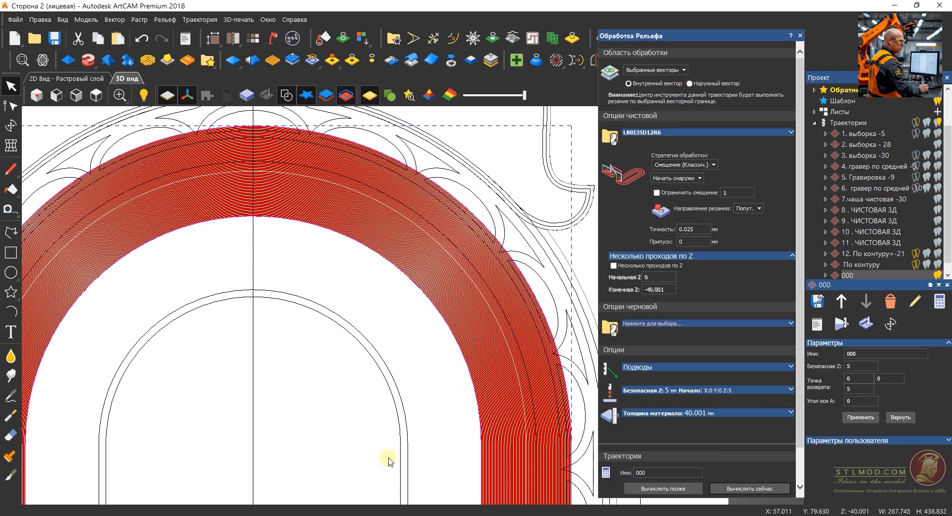
Inspect toolpath 000 in 3D, close the relief machining settings and expand the back relief's layer list.
{"action": "left_click_drag", "start_coordinate": [384, 439], "coordinate": [347, 259]}
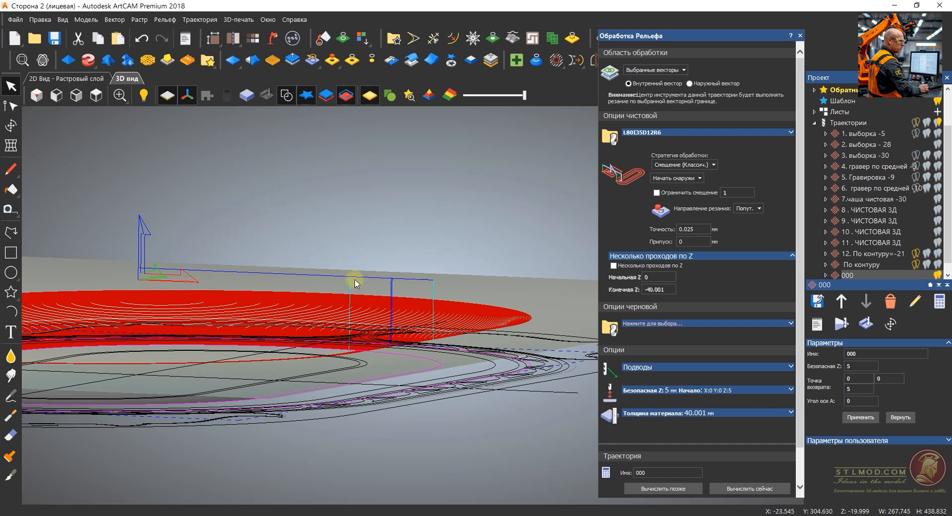
{"action": "left_click", "coordinate": [801, 36]}
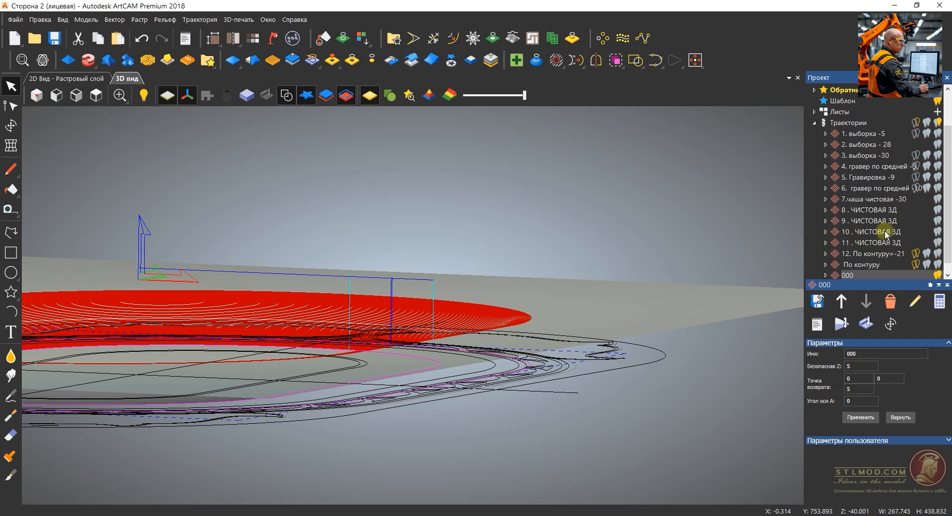
{"action": "scroll", "coordinate": [884, 230], "scroll_direction": "up", "scroll_amount": 2}
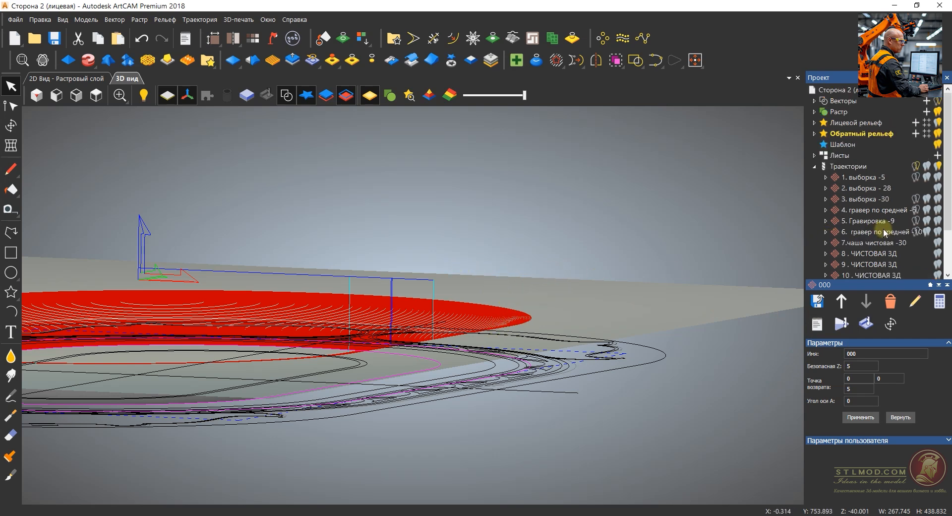
{"action": "left_click", "coordinate": [815, 133]}
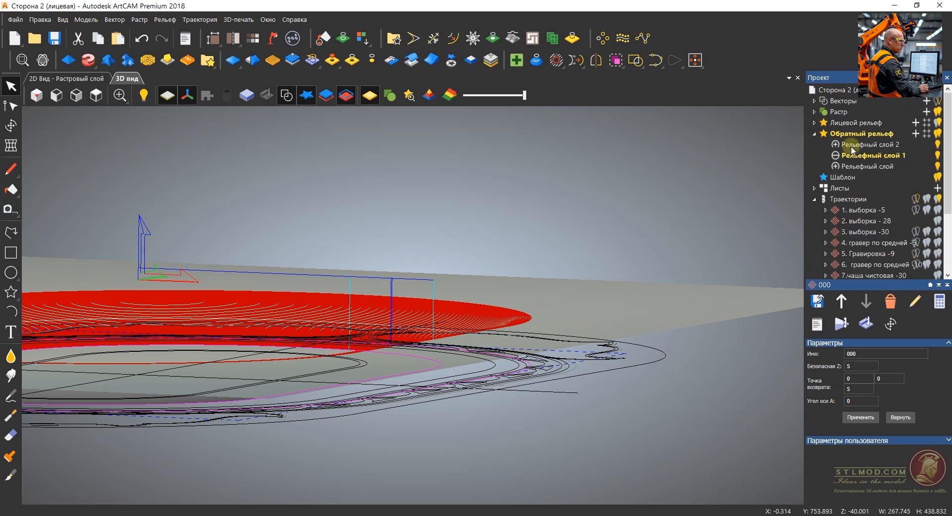
{"action": "left_click", "coordinate": [856, 134]}
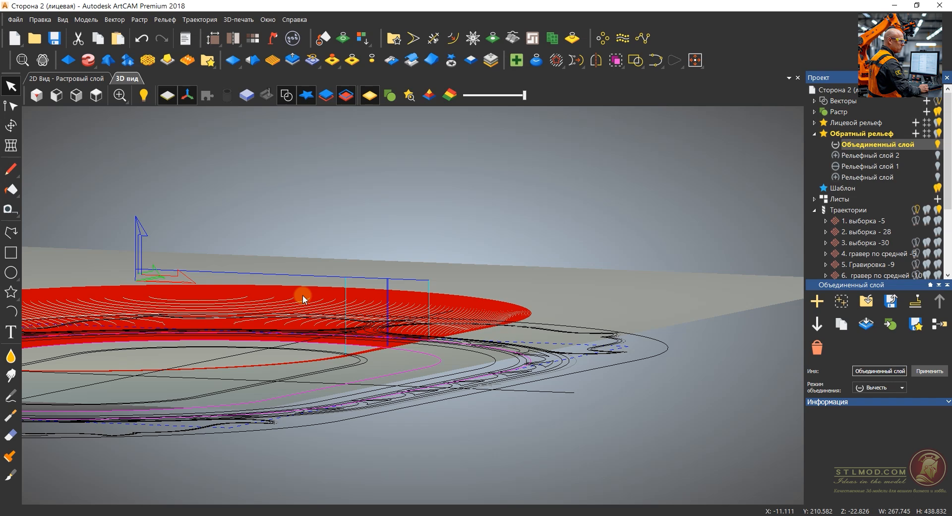
Look at the front relief in the "Сторона 1 (обратная)" model window and return to "Сторона 2 (лицевая)".
{"action": "mouse_move", "coordinate": [256, 514]}
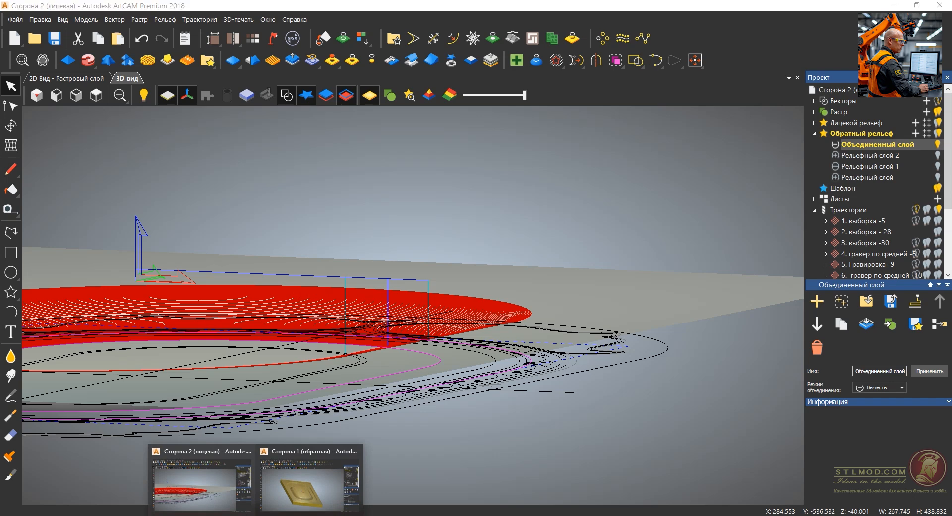
{"action": "left_click", "coordinate": [284, 494]}
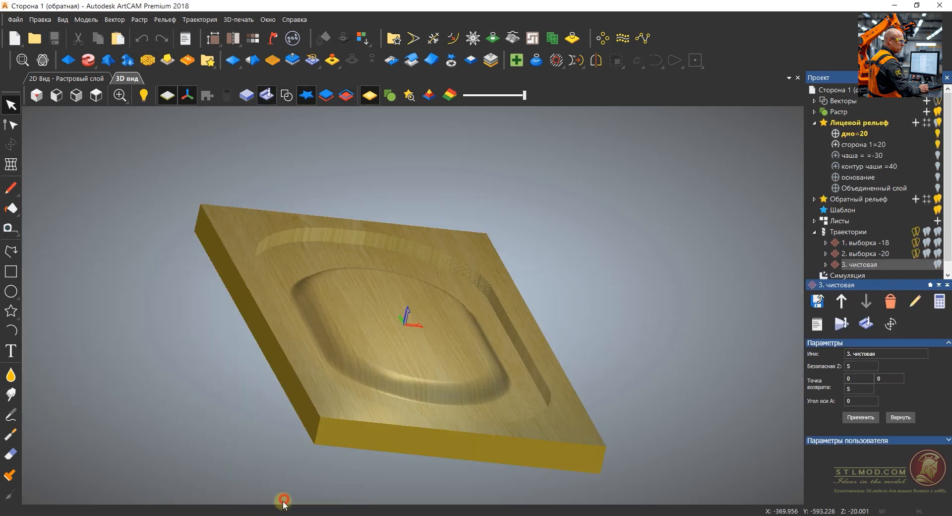
{"action": "left_click", "coordinate": [839, 124]}
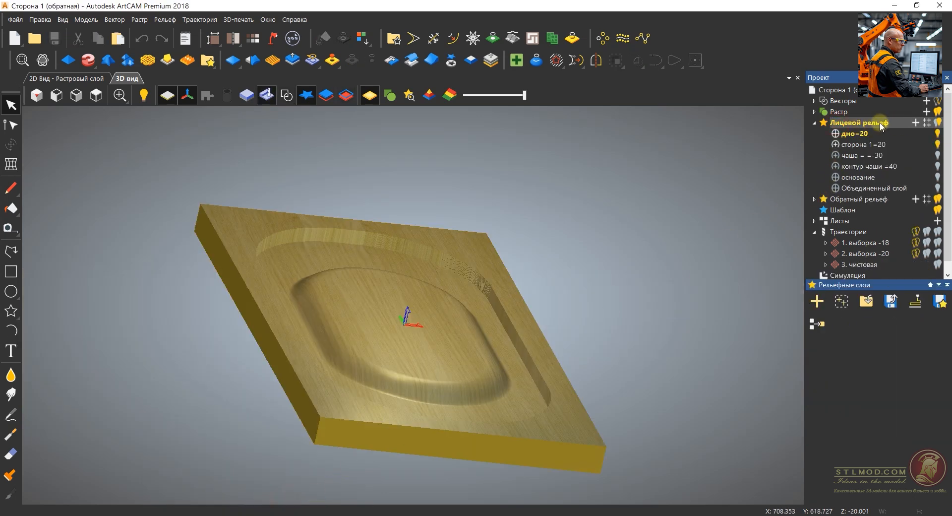
{"action": "left_click", "coordinate": [895, 5]}
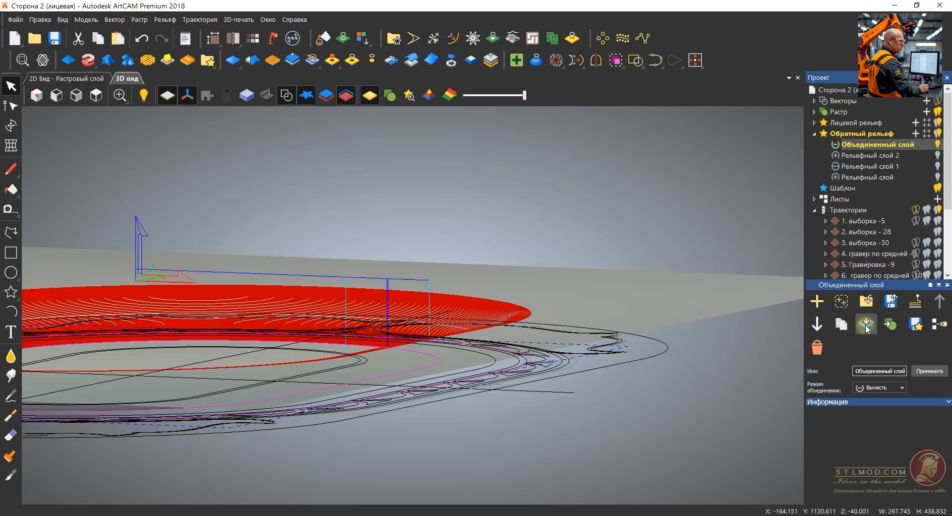
Delete the back relief's "Объединенный слой" layer and add a new empty relief layer in its place.
{"action": "left_click", "coordinate": [814, 352]}
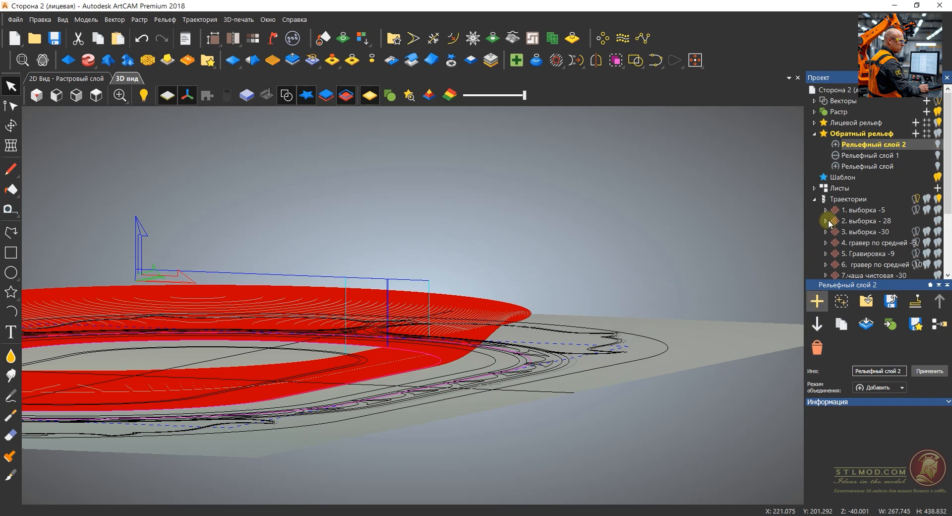
{"action": "left_click", "coordinate": [817, 301]}
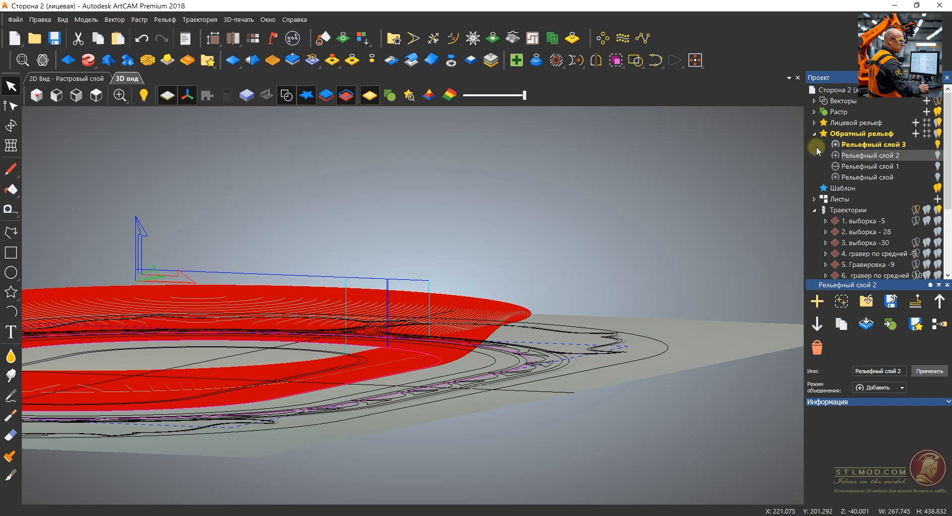
{"action": "left_click", "coordinate": [844, 148]}
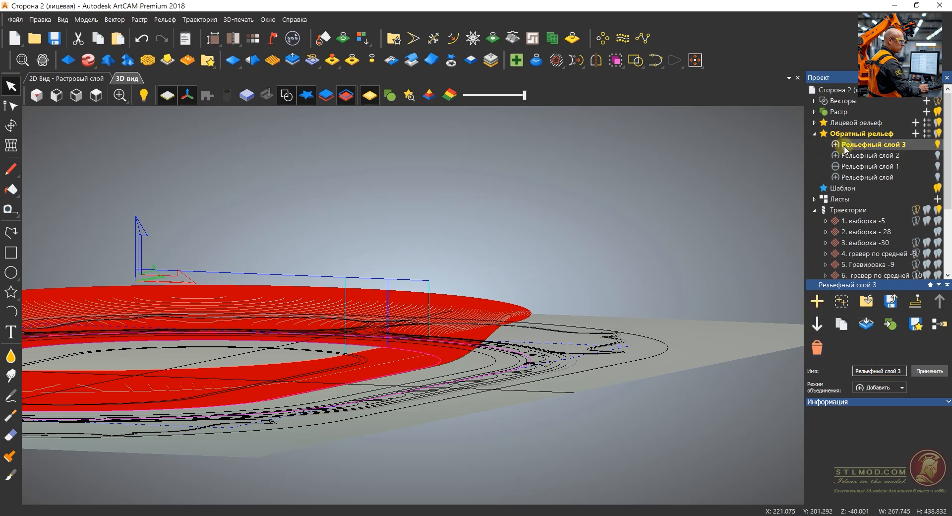
Hide toolpath 000 and turn off vector display in the 3D view.
{"action": "scroll", "coordinate": [945, 214], "scroll_direction": "down", "scroll_amount": 3}
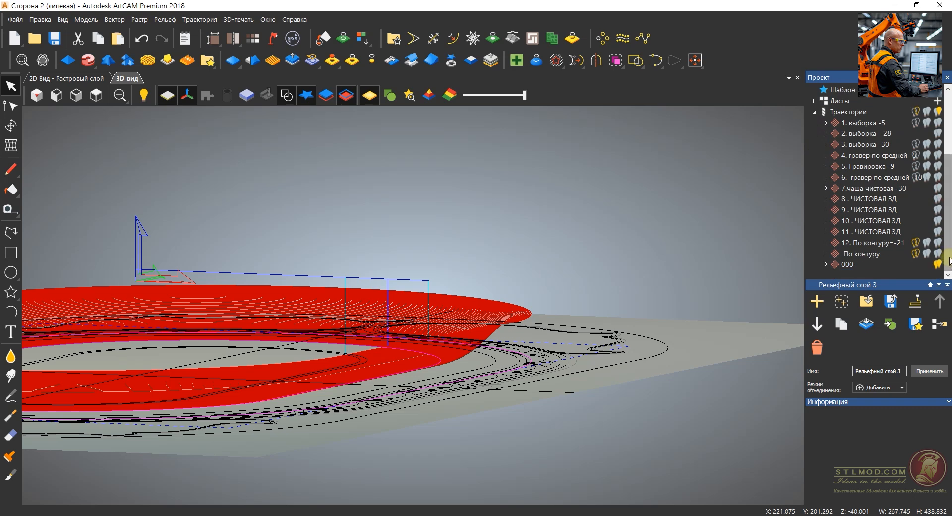
{"action": "left_click", "coordinate": [938, 264]}
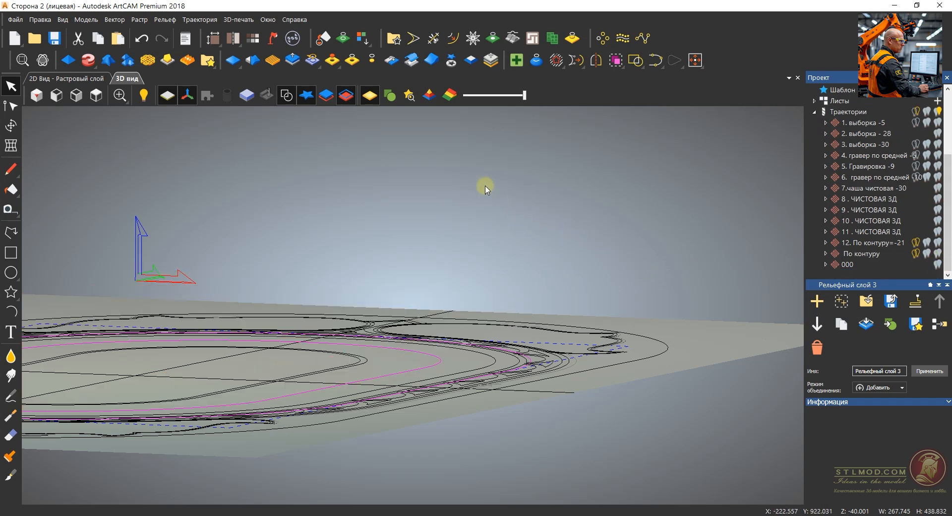
{"action": "left_click", "coordinate": [287, 97]}
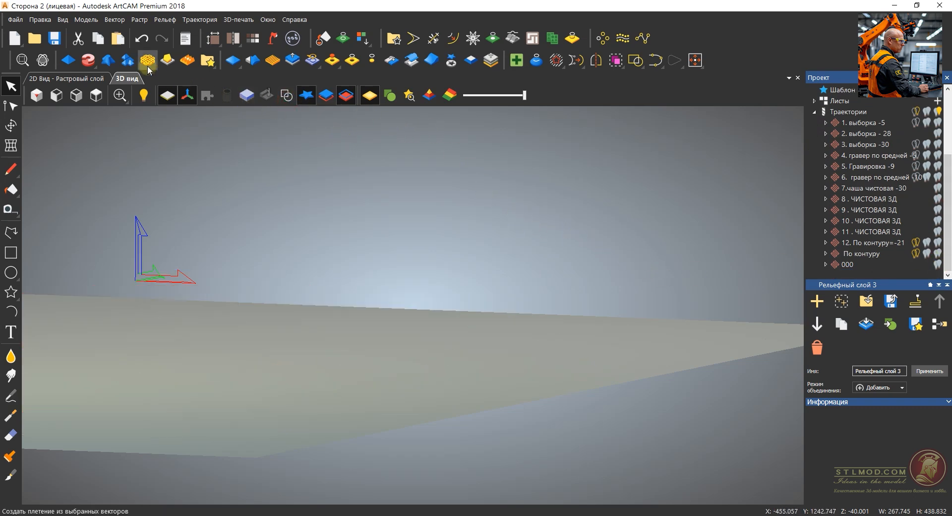
Import the 3D model "астау модель.stl" from the desktop and view its underside and profile.
{"action": "left_click", "coordinate": [167, 22]}
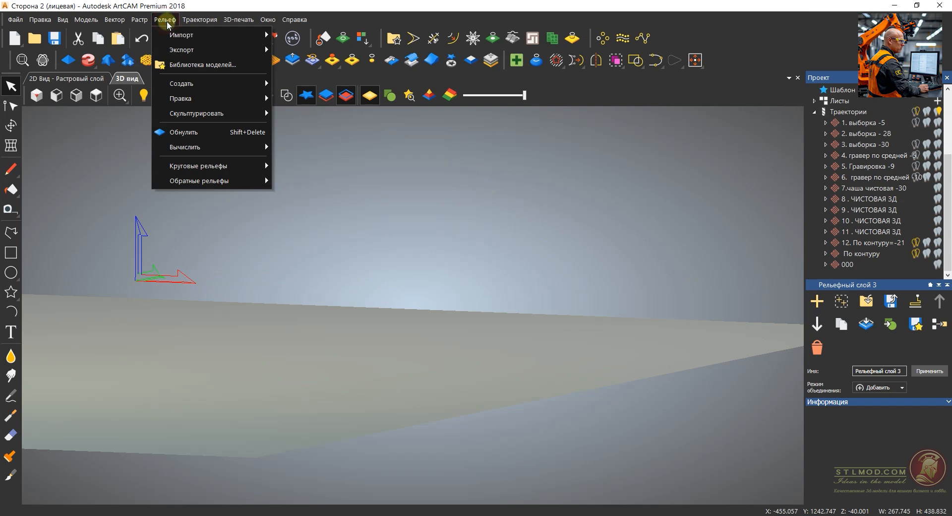
{"action": "mouse_move", "coordinate": [183, 32]}
{"action": "left_click", "coordinate": [303, 51]}
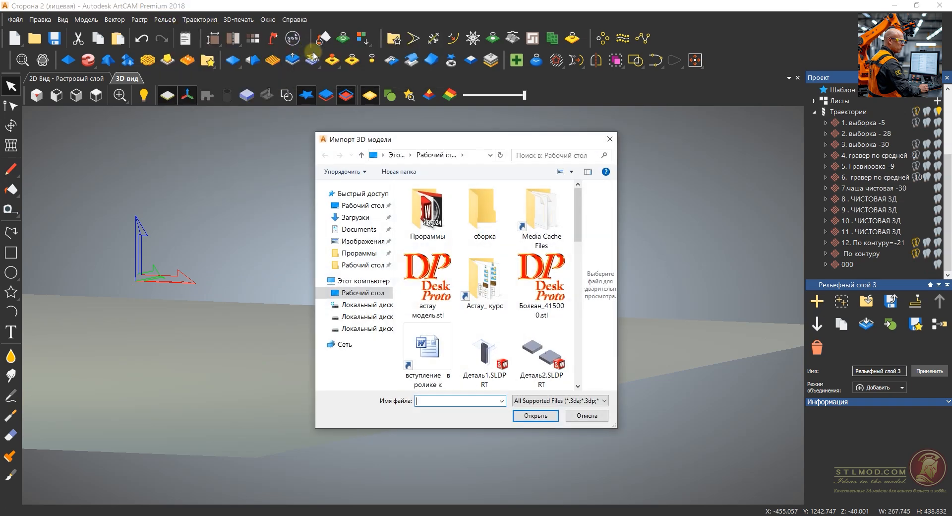
{"action": "double_click", "coordinate": [433, 302]}
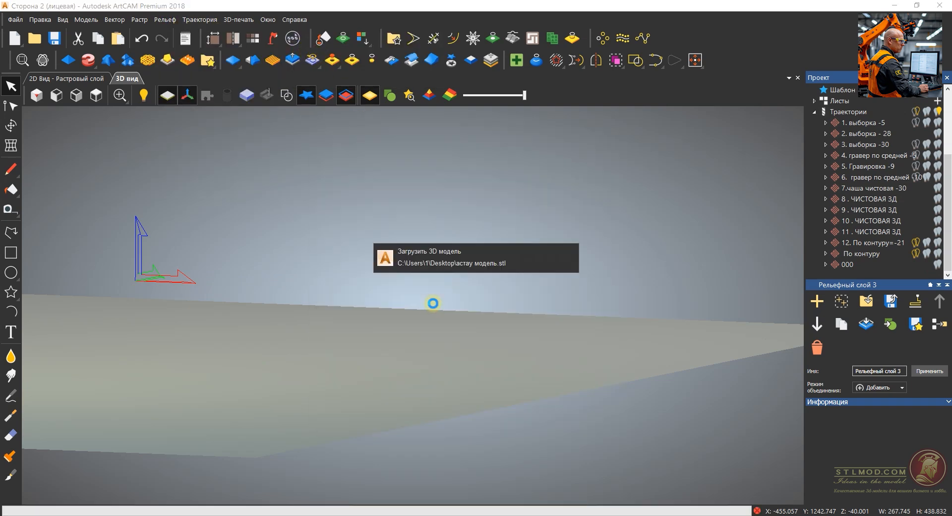
{"action": "left_click_drag", "start_coordinate": [471, 180], "coordinate": [637, 147]}
{"action": "left_click_drag", "start_coordinate": [420, 332], "coordinate": [419, 243]}
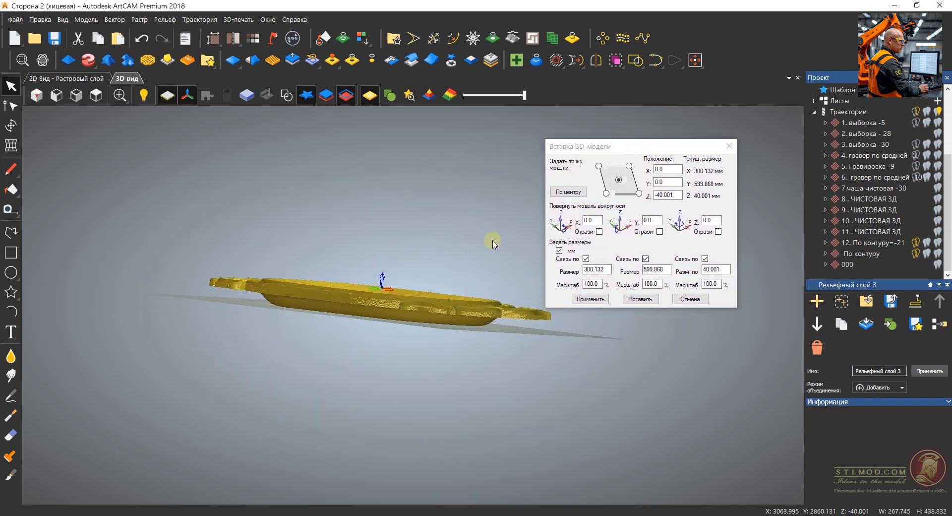
Rotate the imported tray model 180 degrees about the Y axis and apply the rotation.
{"action": "double_click", "coordinate": [654, 220]}
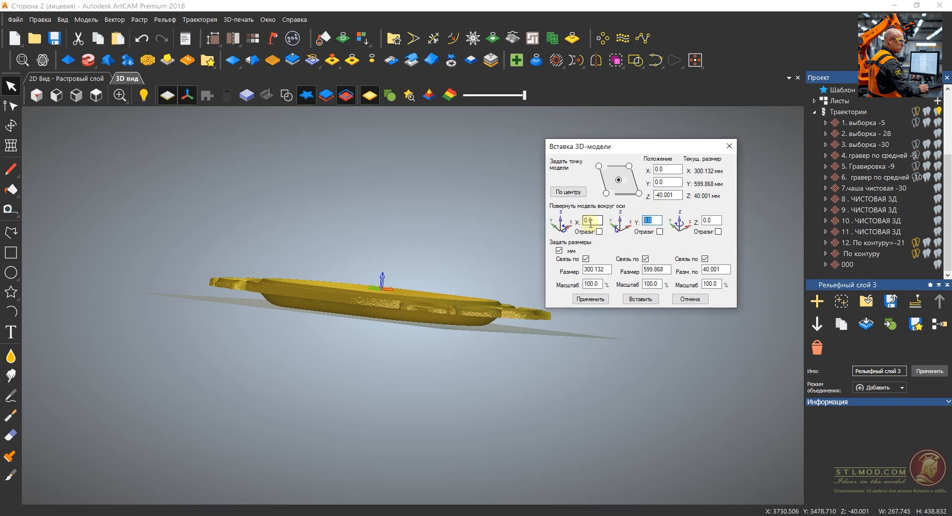
{"action": "type", "text": "180"}
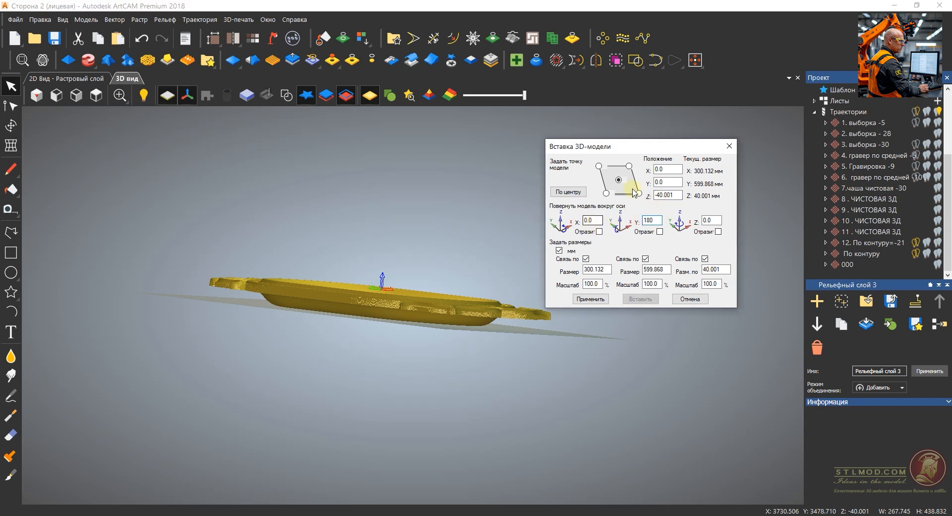
{"action": "key", "text": "Return"}
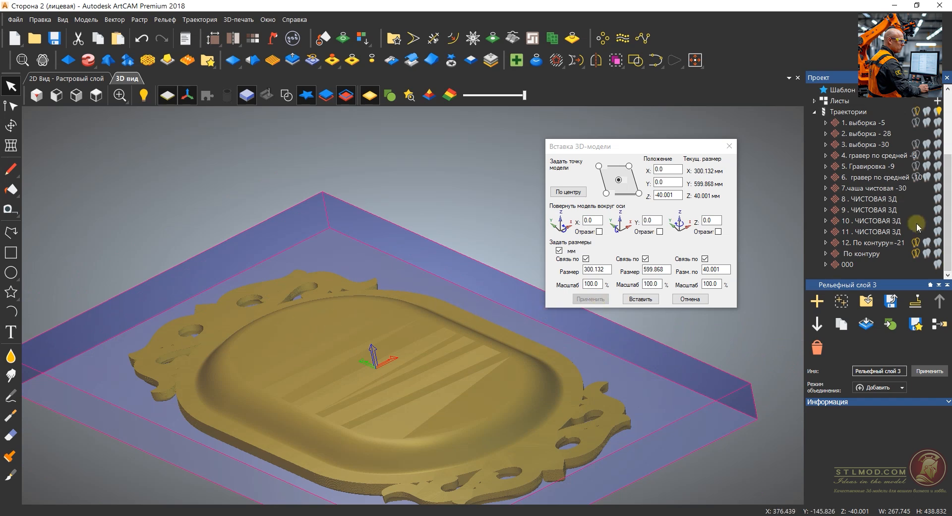
Make the front relief active, expand its layers and hide the "Симуляция" layer.
{"action": "scroll", "coordinate": [869, 190], "scroll_direction": "up", "scroll_amount": 3}
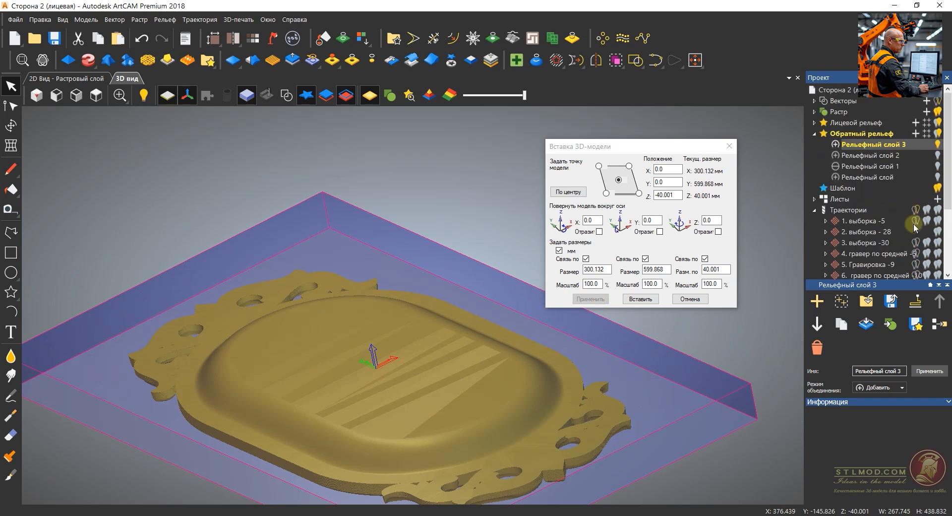
{"action": "left_click", "coordinate": [871, 124]}
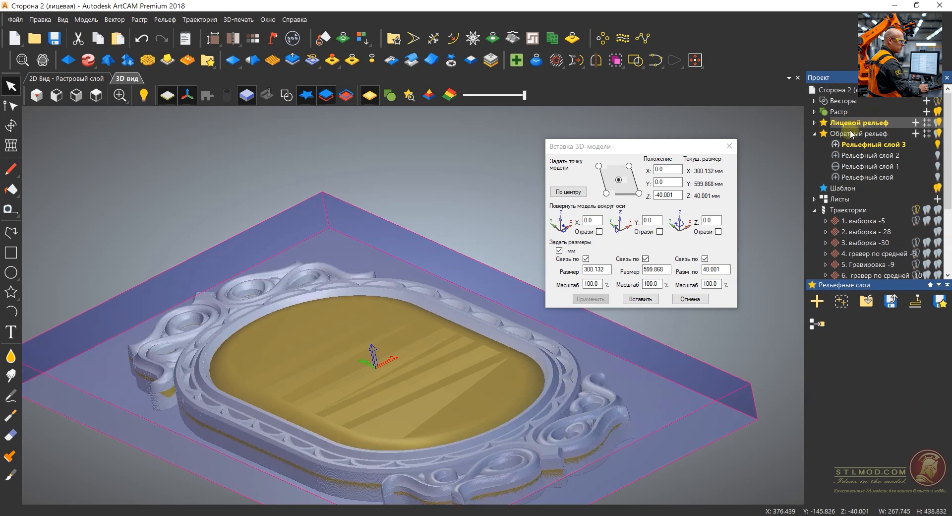
{"action": "left_click", "coordinate": [815, 124]}
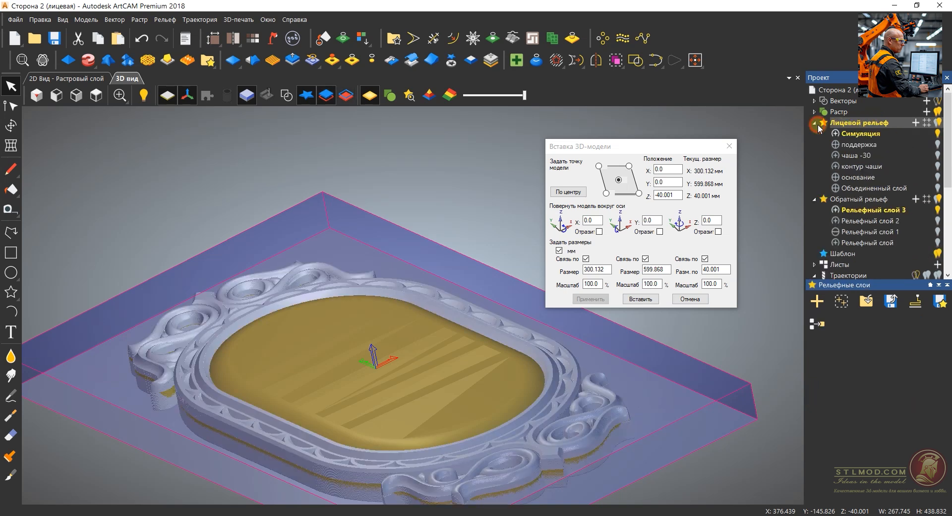
{"action": "left_click", "coordinate": [936, 134]}
{"action": "left_click", "coordinate": [871, 136]}
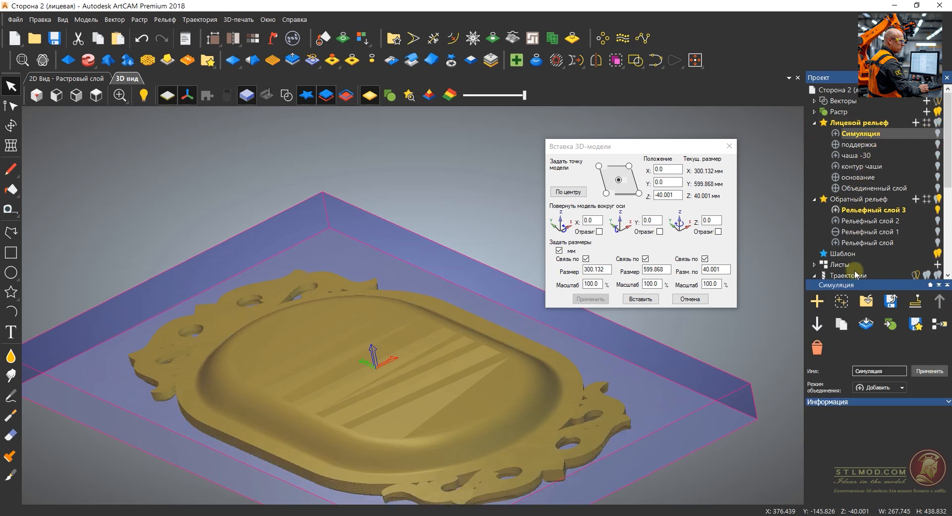
Add a front relief layer named "обратный рельеф" and paste the rotated tray model into it.
{"action": "left_click", "coordinate": [817, 301]}
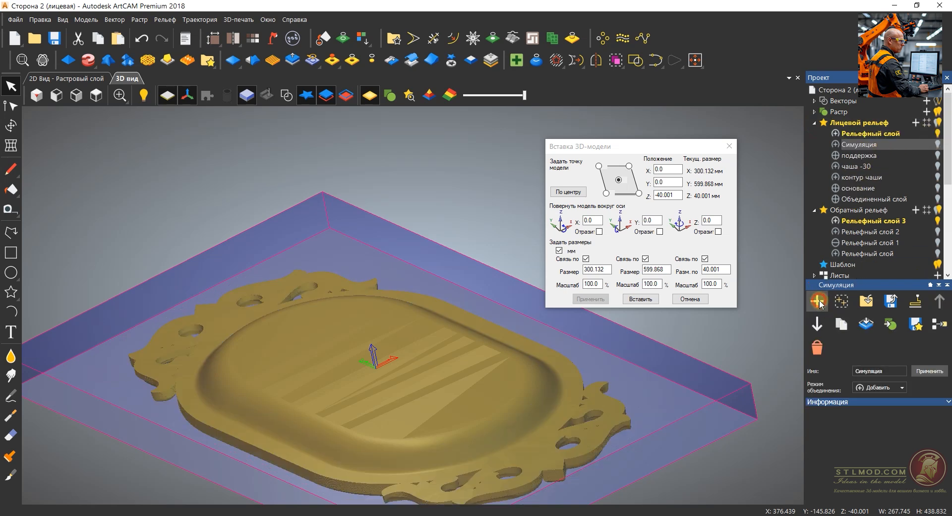
{"action": "left_click", "coordinate": [857, 135]}
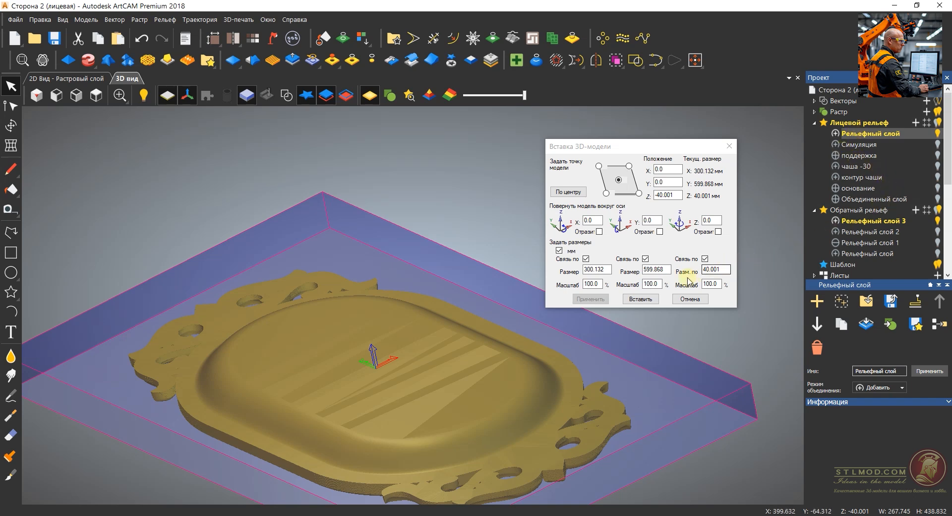
{"action": "double_click", "coordinate": [857, 134]}
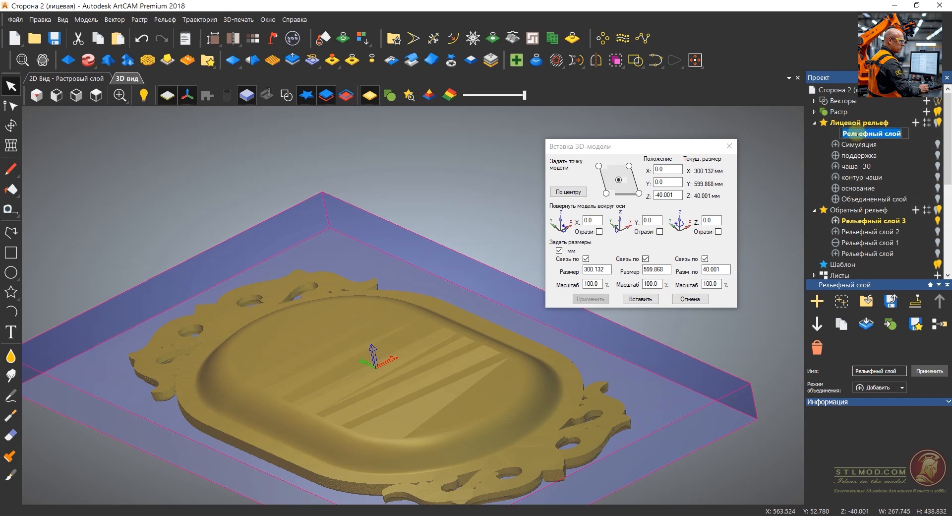
{"action": "type", "text": "обратный рельеф"}
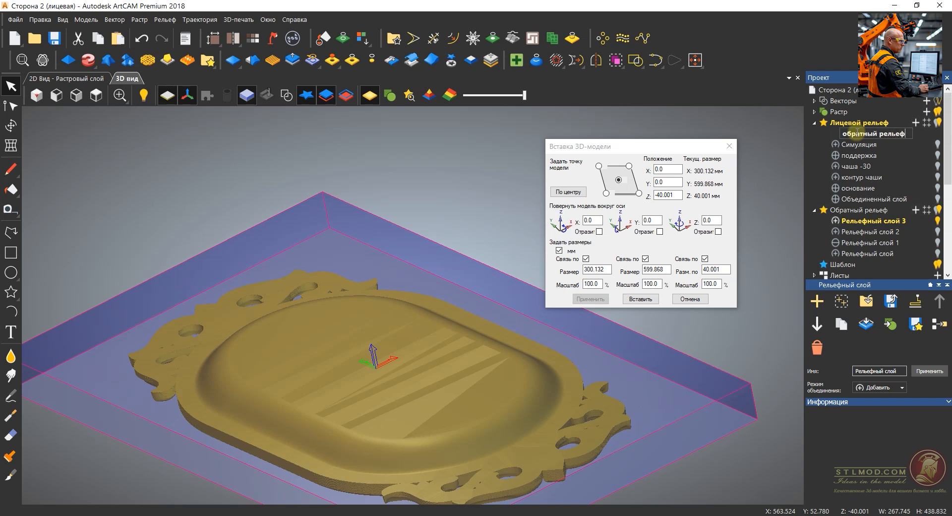
{"action": "key", "text": "Return"}
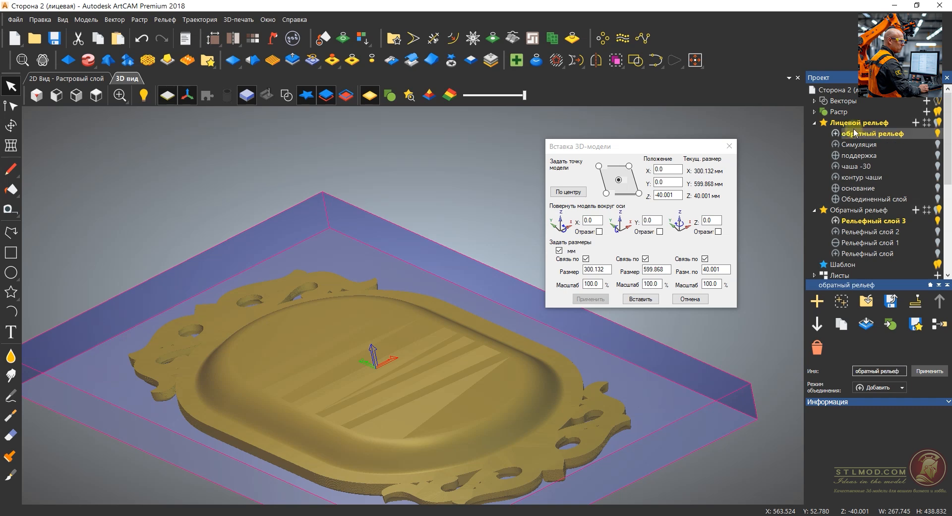
{"action": "left_click", "coordinate": [642, 300]}
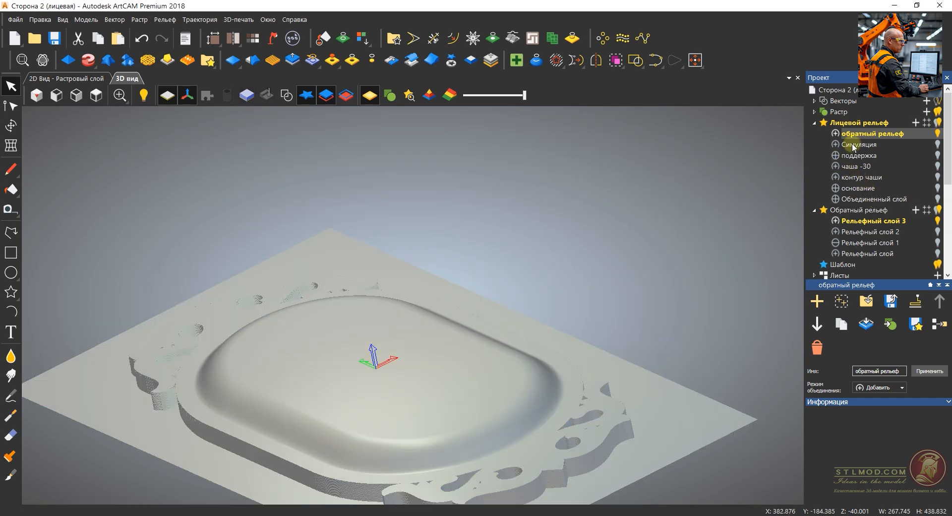
Add a new layer above "Симуляция" in the front relief and set its combine mode to merge highest (Слить по наибольшей высоте).
{"action": "left_click", "coordinate": [856, 145]}
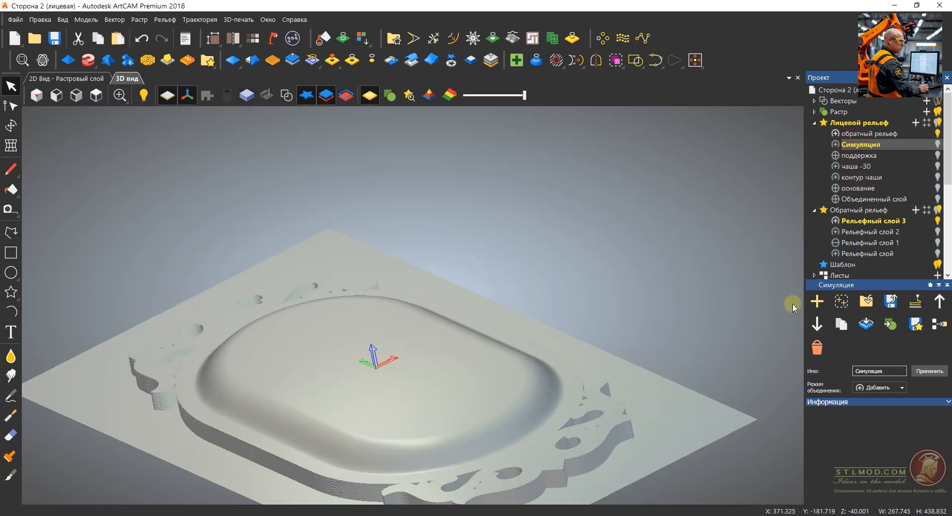
{"action": "left_click", "coordinate": [817, 301]}
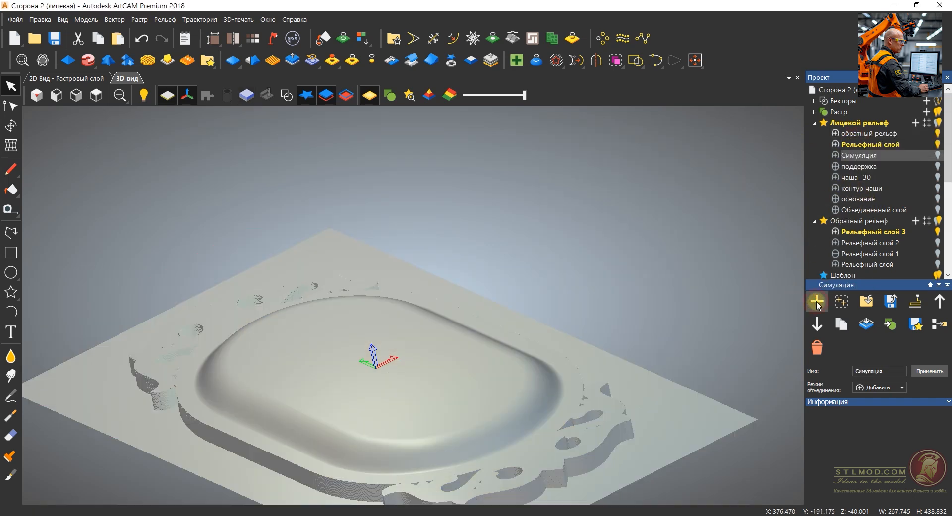
{"action": "left_click", "coordinate": [837, 146]}
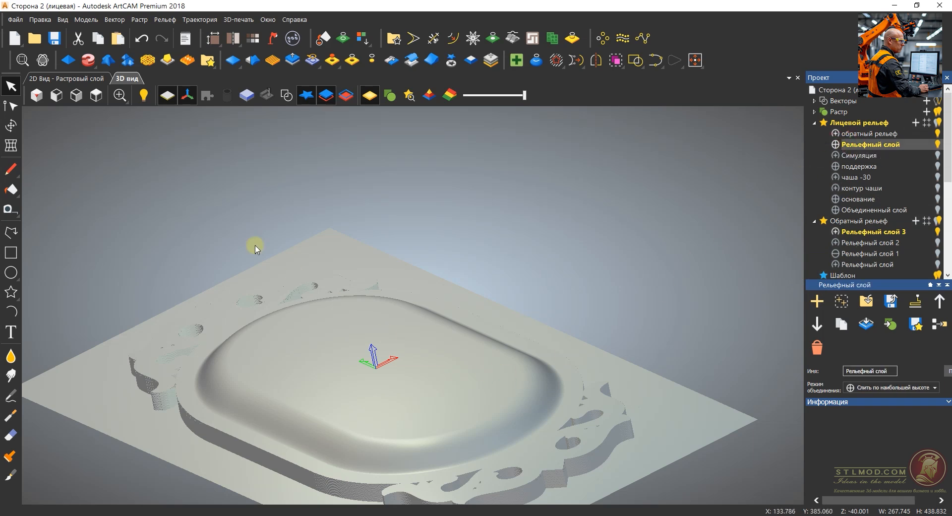
{"action": "left_click", "coordinate": [286, 95]}
{"action": "left_click", "coordinate": [96, 95]}
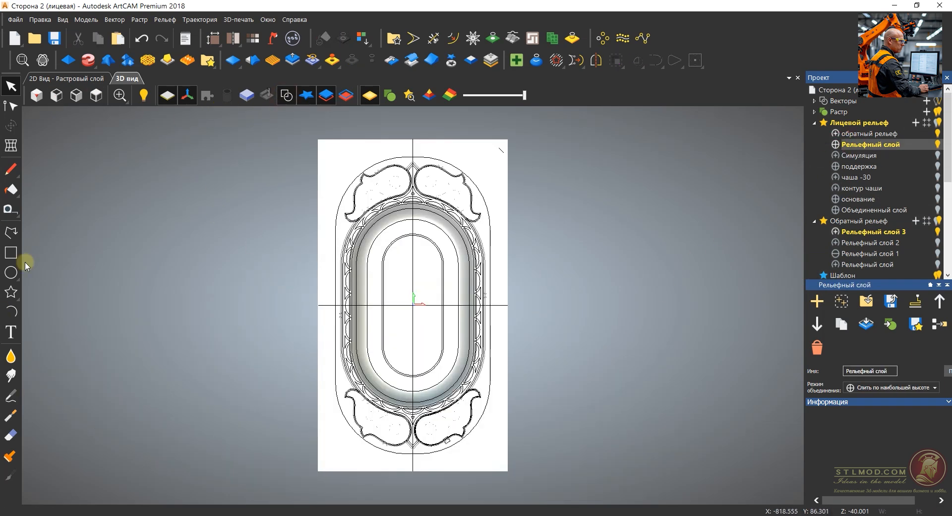
{"action": "left_click", "coordinate": [11, 252]}
{"action": "key", "text": "ctrl+a"}
{"action": "left_click", "coordinate": [68, 60]}
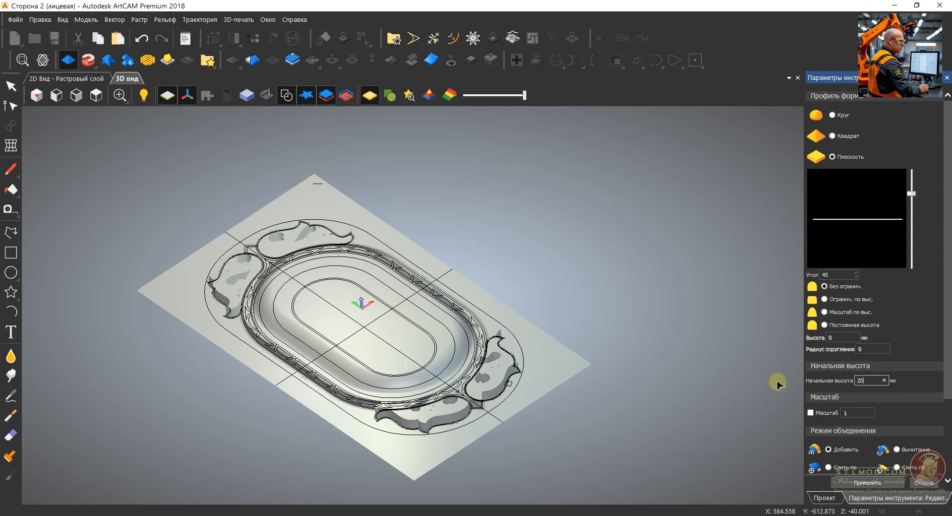
{"action": "left_click", "coordinate": [924, 482]}
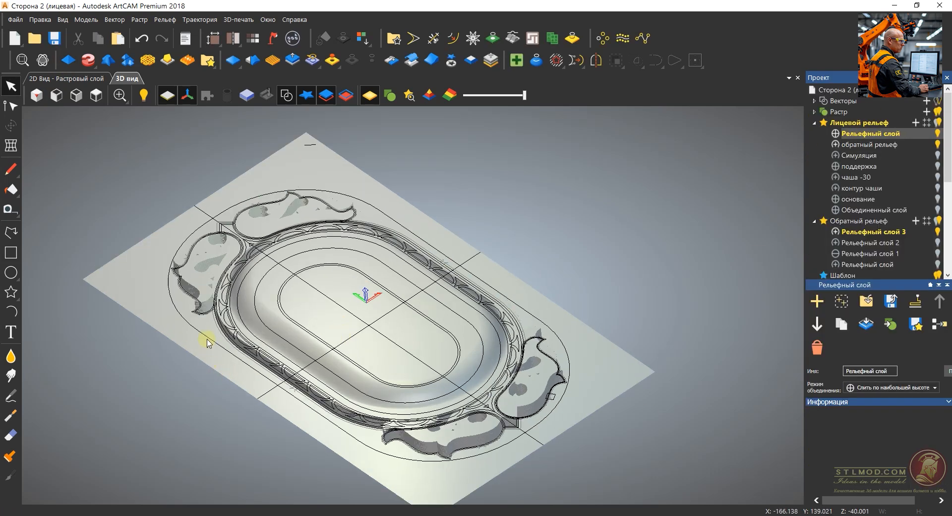
Create a 400 × 700 mm rectangle around the whole sheet and build a flat (Плоскость) shape from it on the active relief layer.
{"action": "left_click", "coordinate": [11, 252]}
{"action": "left_click_drag", "start_coordinate": [83, 279], "coordinate": [655, 372]}
{"action": "left_click", "coordinate": [888, 318]}
{"action": "left_click", "coordinate": [68, 60]}
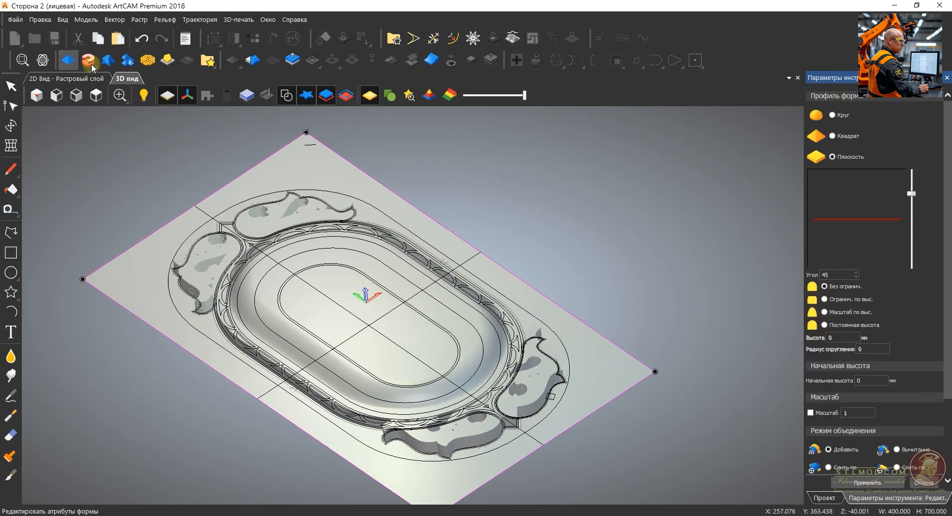
{"action": "left_click", "coordinate": [887, 482]}
{"action": "left_click", "coordinate": [923, 482]}
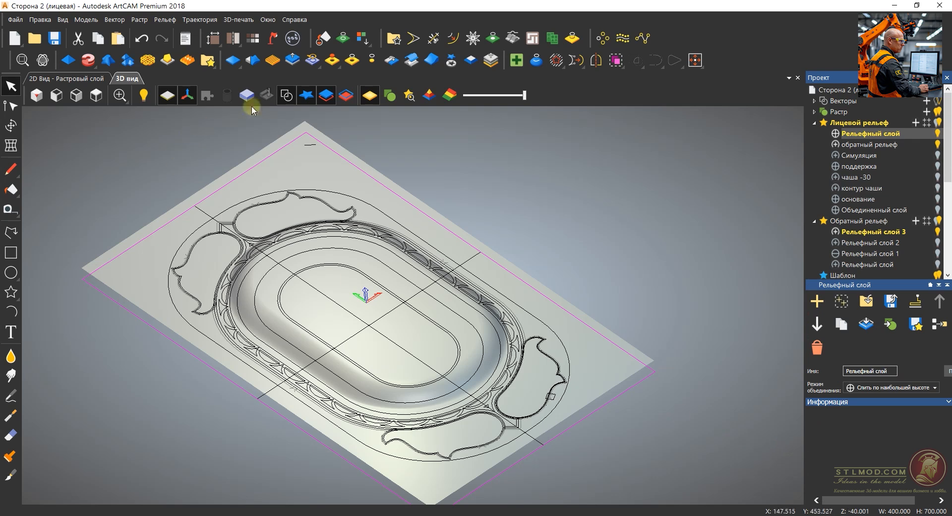
Hide the vectors, clear the selection and inspect the tray's back-side relief up close.
{"action": "left_click", "coordinate": [287, 94]}
{"action": "left_click", "coordinate": [266, 286]}
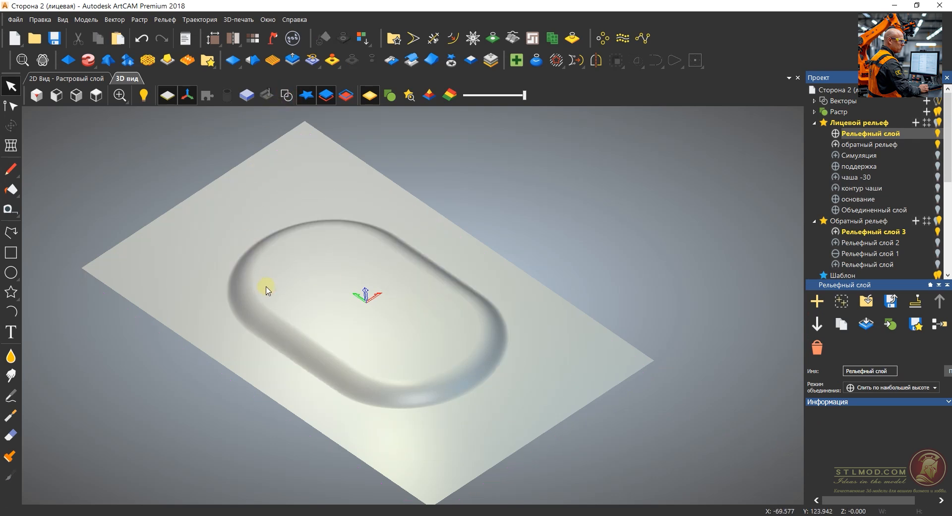
{"action": "scroll", "coordinate": [274, 296], "scroll_direction": "up", "scroll_amount": 2}
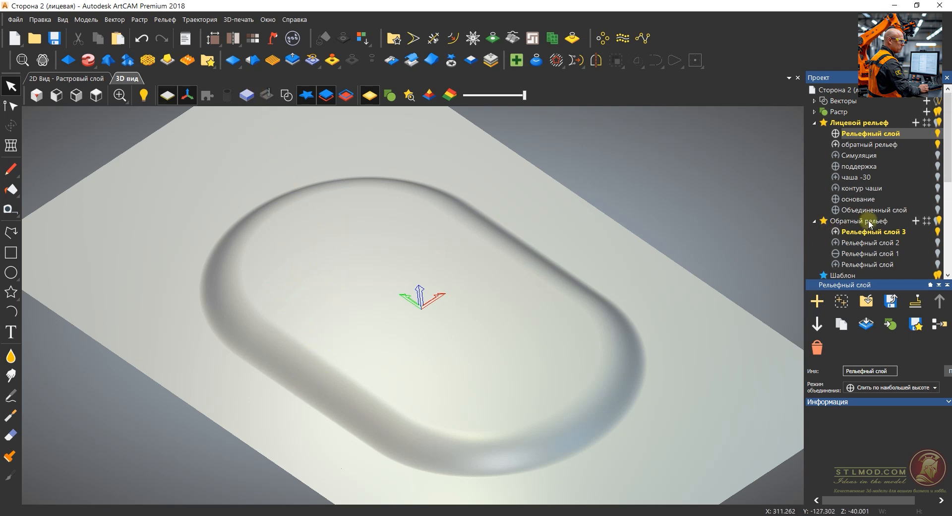
Edit toolpath "000", define a 40.001 mm thick stock with the model at its upper surface, then calculate the relief machining within the selected rectangle.
{"action": "scroll", "coordinate": [870, 216], "scroll_direction": "down", "scroll_amount": 5}
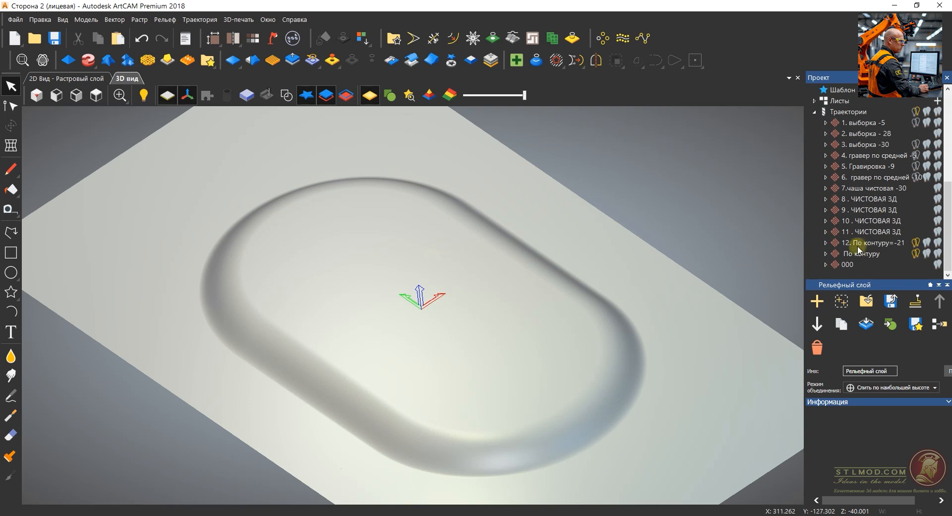
{"action": "double_click", "coordinate": [851, 266]}
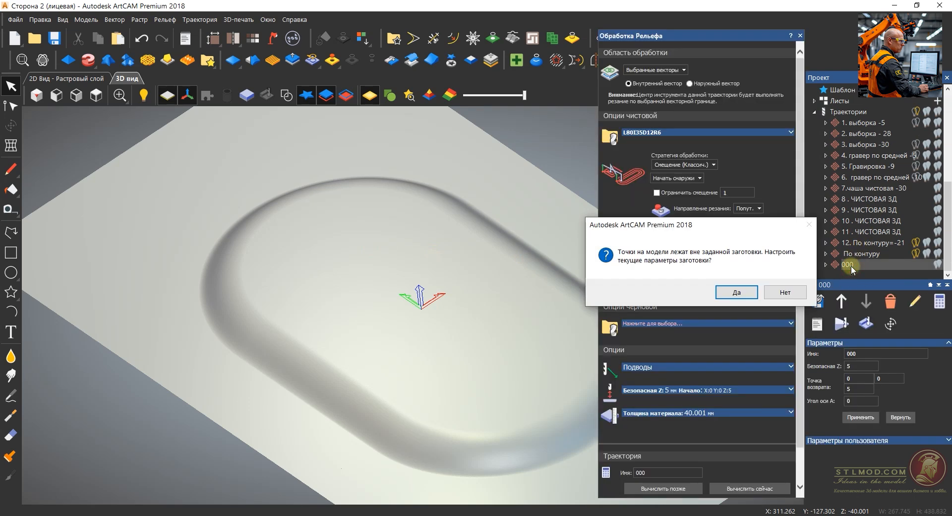
{"action": "left_click", "coordinate": [757, 292]}
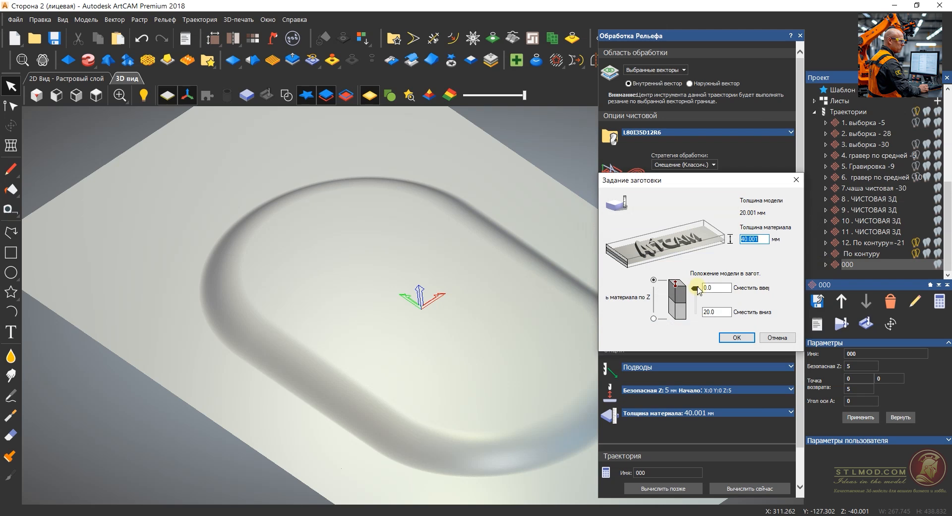
{"action": "left_click", "coordinate": [736, 337]}
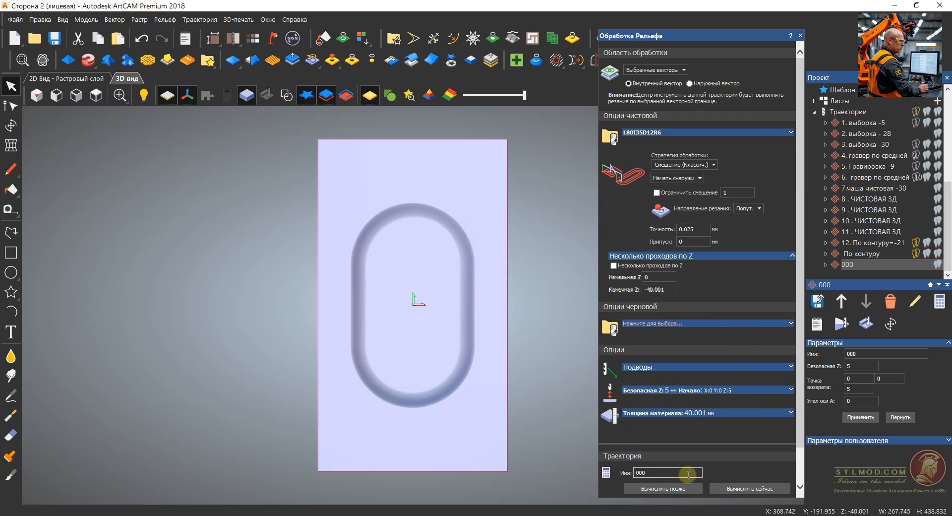
{"action": "left_click", "coordinate": [743, 489]}
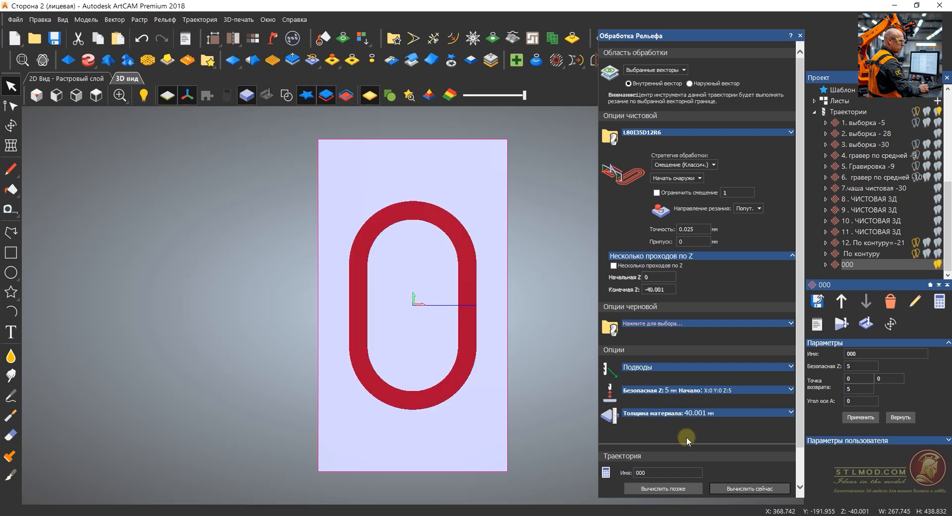
{"action": "left_click_drag", "start_coordinate": [456, 408], "coordinate": [391, 283]}
{"action": "left_click", "coordinate": [672, 79]}
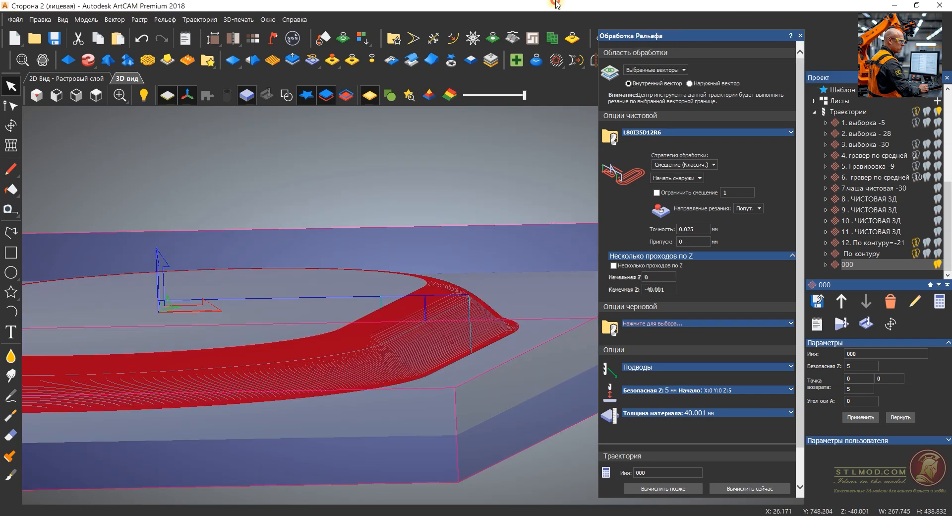
Create a new 1000 × 1000 mm model at 4000 × 4000 points, discarding changes to the current model.
{"action": "left_click", "coordinate": [12, 40]}
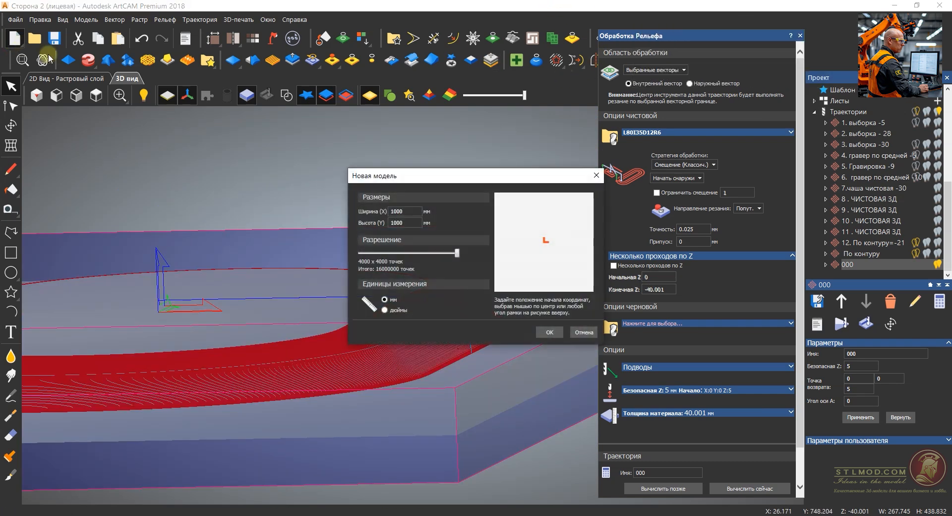
{"action": "left_click", "coordinate": [550, 333]}
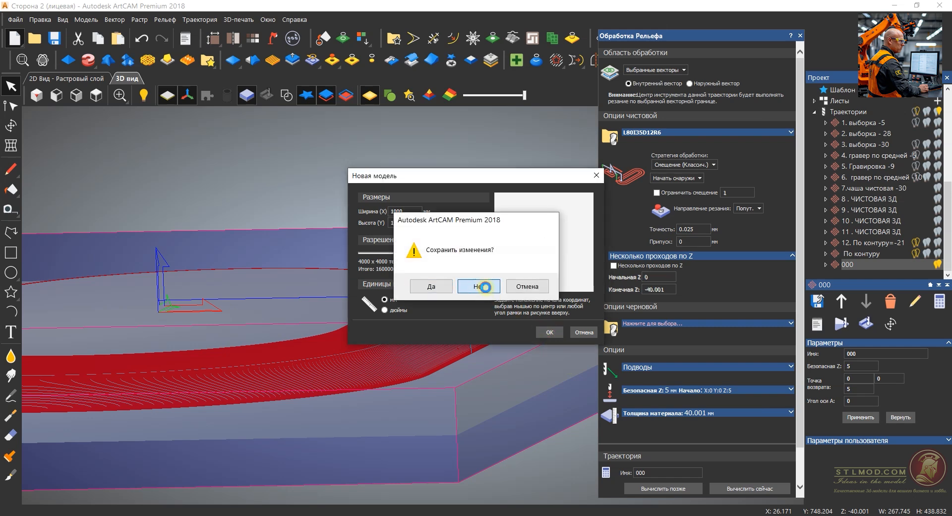
{"action": "left_click", "coordinate": [484, 286]}
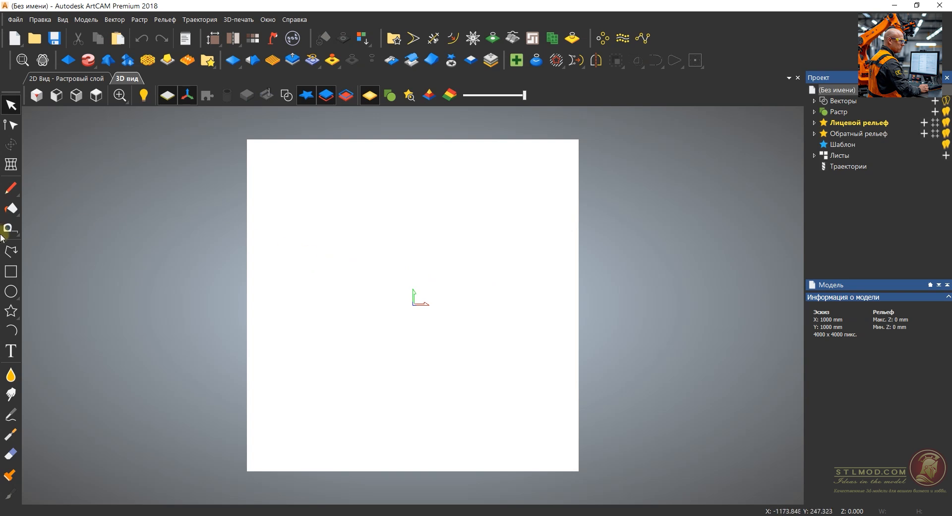
Draw a circle about 780.45 mm in diameter centred on the model origin.
{"action": "left_click", "coordinate": [11, 291]}
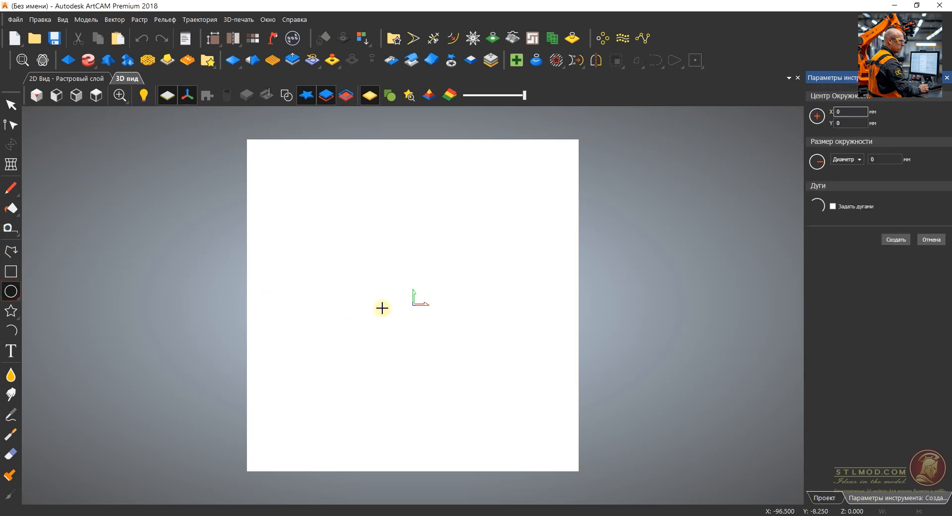
{"action": "left_click_drag", "start_coordinate": [414, 305], "coordinate": [520, 233]}
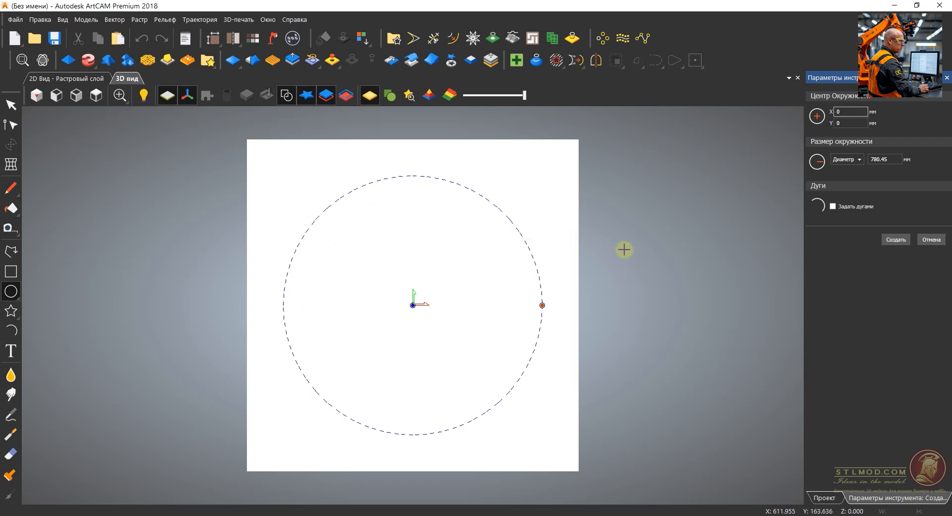
{"action": "left_click", "coordinate": [897, 241]}
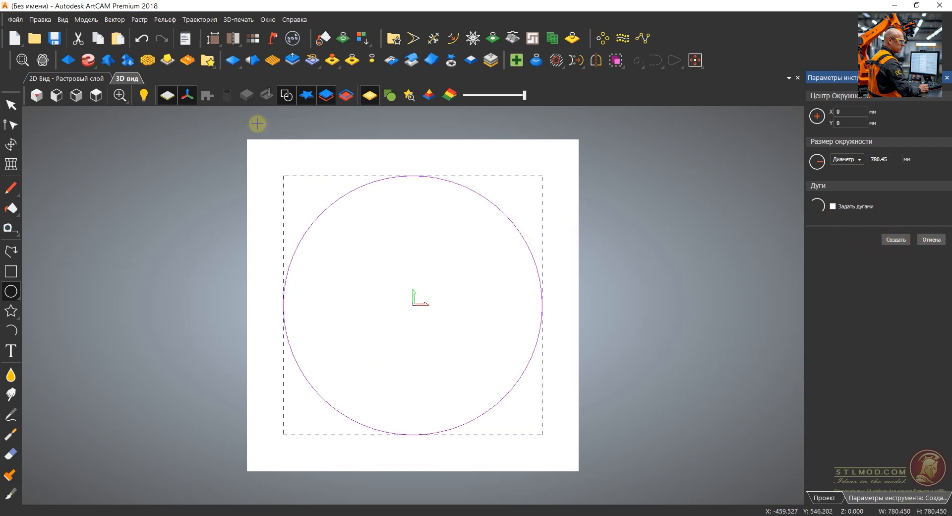
Build a hemisphere on the front relief from the circle, using the round (Круг) profile at a 90° angle.
{"action": "left_click", "coordinate": [68, 60]}
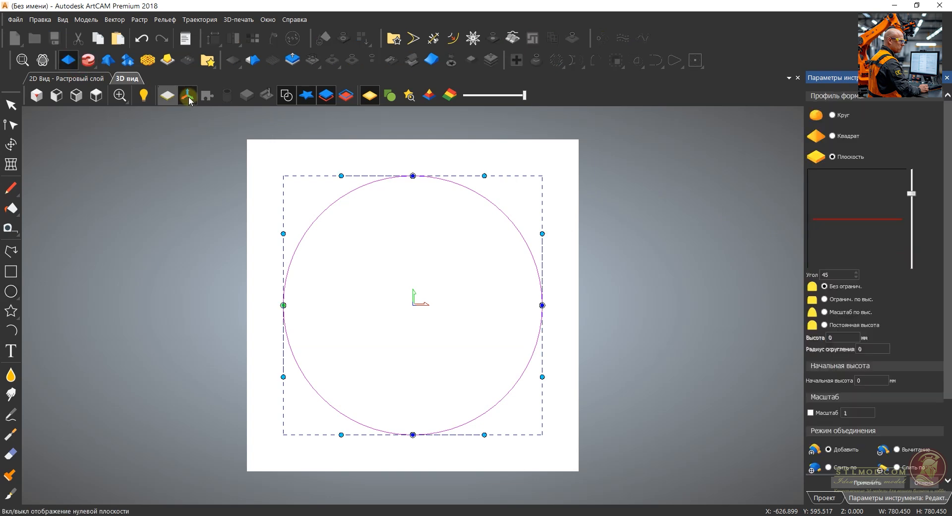
{"action": "left_click", "coordinate": [832, 115]}
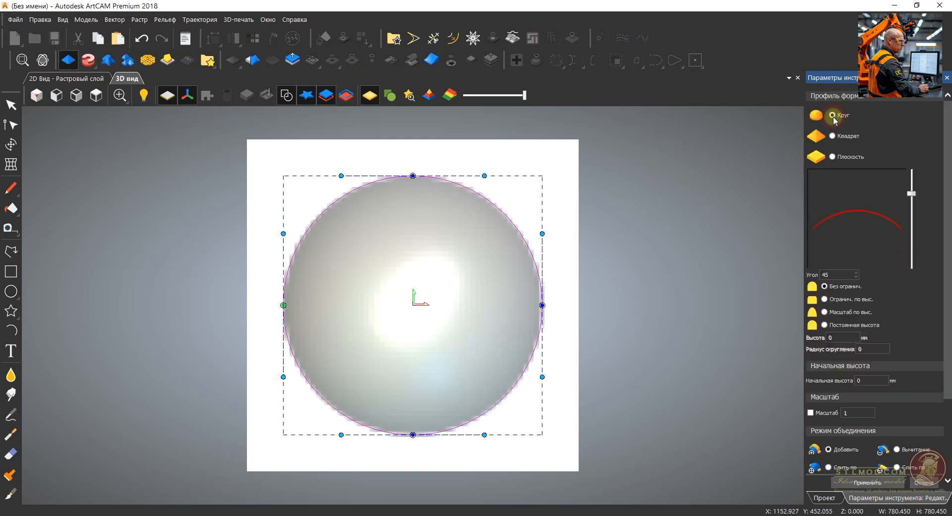
{"action": "left_click_drag", "start_coordinate": [912, 195], "coordinate": [909, 150]}
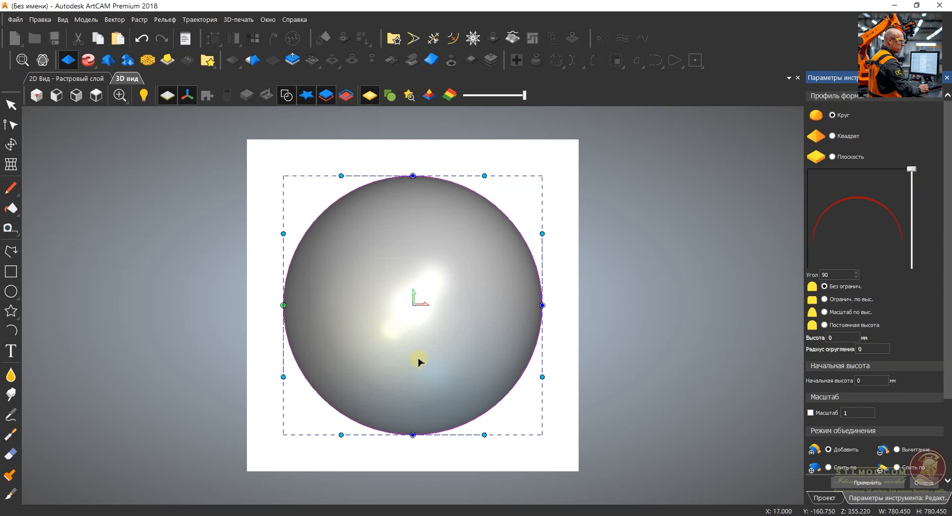
{"action": "left_click_drag", "start_coordinate": [418, 361], "coordinate": [461, 185]}
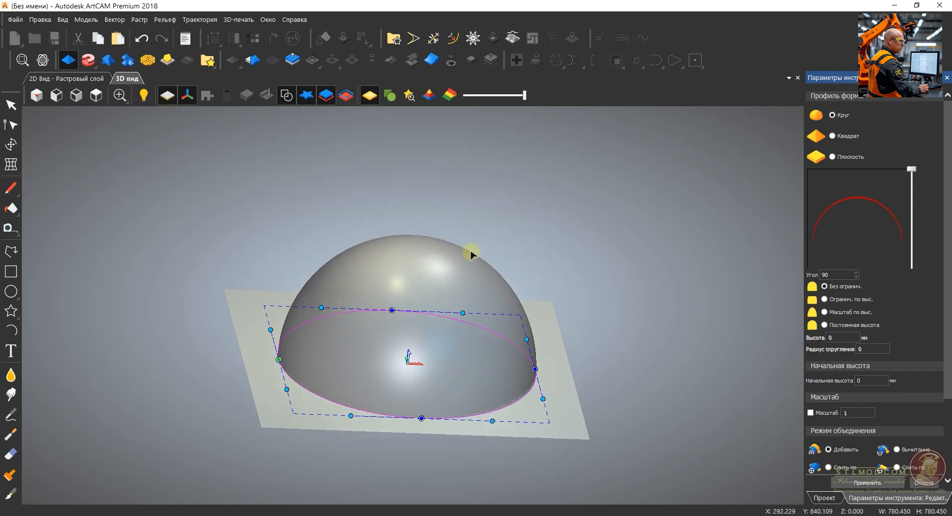
{"action": "left_click", "coordinate": [917, 484]}
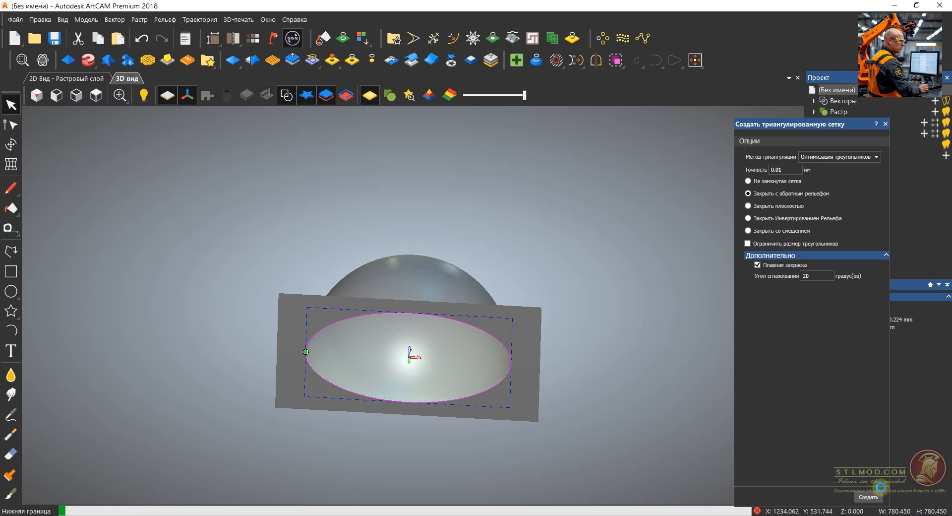
Create a triangulated mesh of the dome closed with the back relief at 0.01 mm accuracy, inspect it and close the mesh settings.
{"action": "left_click", "coordinate": [875, 495]}
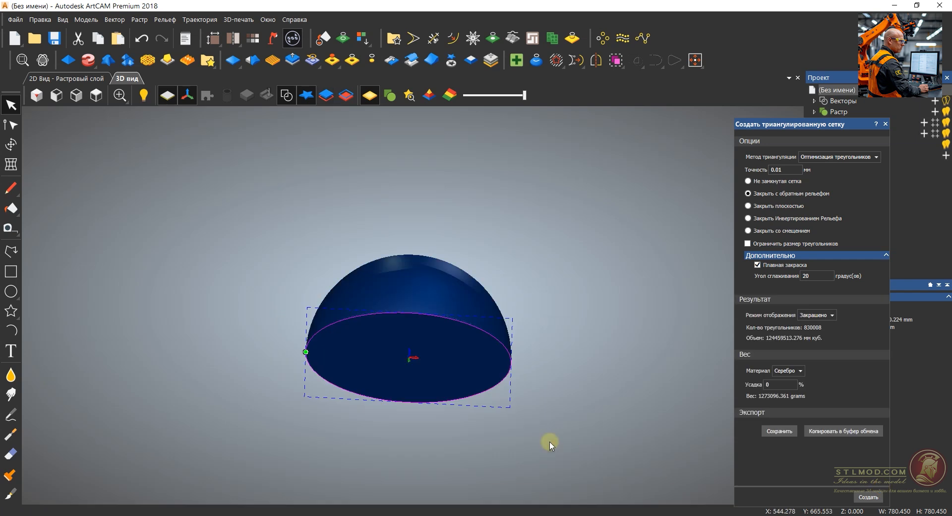
{"action": "left_click_drag", "start_coordinate": [549, 441], "coordinate": [340, 412]}
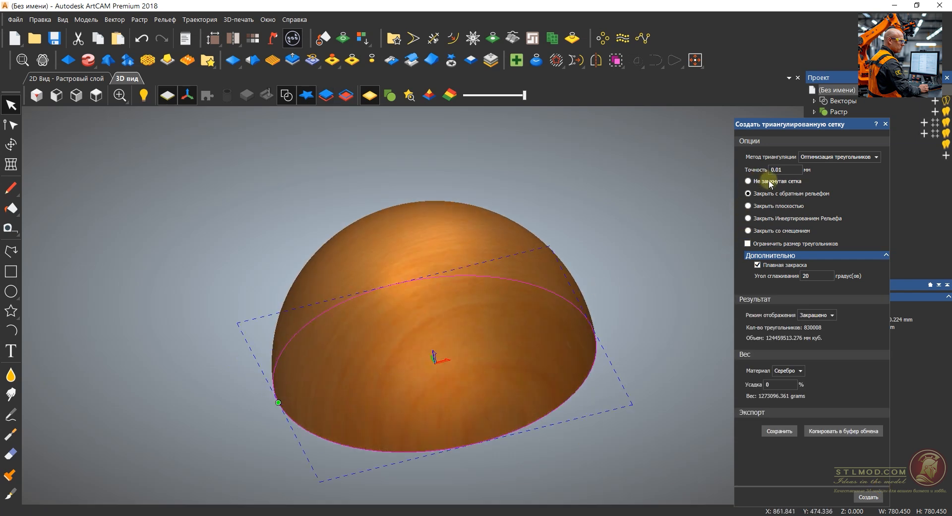
{"action": "left_click", "coordinate": [885, 124]}
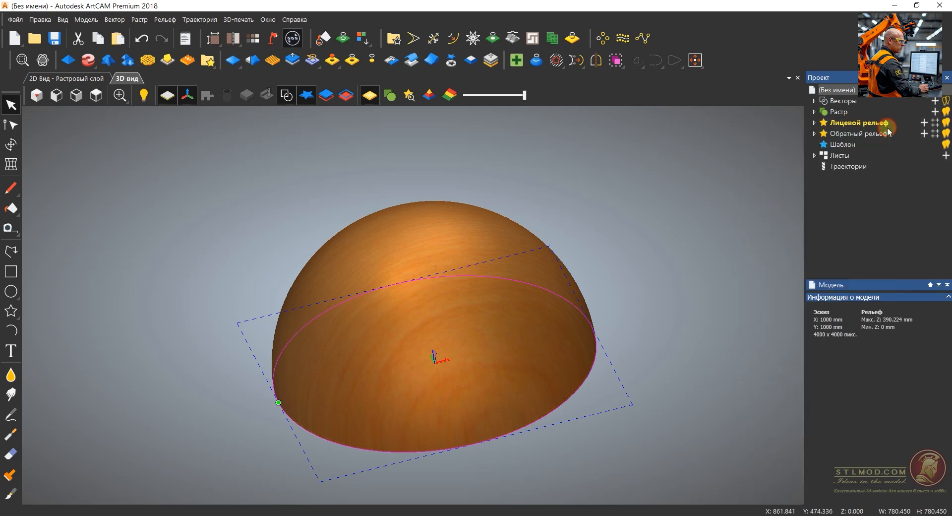
Make the back relief active and build an inverted hemisphere on it from the circle with a round profile at -90°.
{"action": "left_click", "coordinate": [856, 134]}
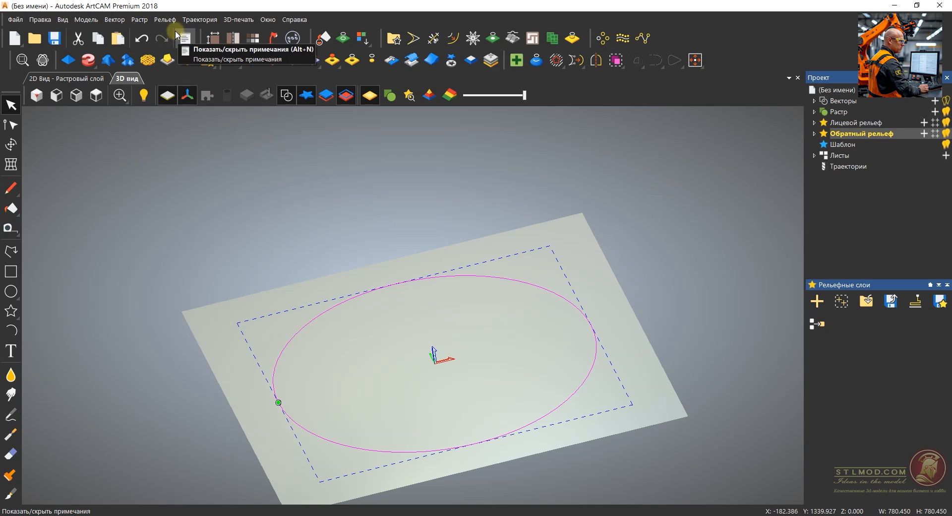
{"action": "left_click", "coordinate": [73, 65]}
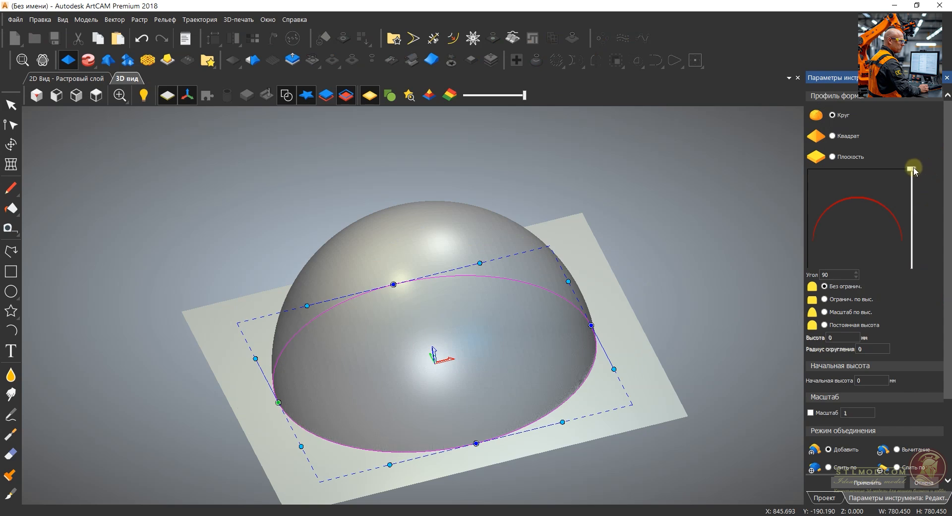
{"action": "left_click_drag", "start_coordinate": [914, 170], "coordinate": [901, 323]}
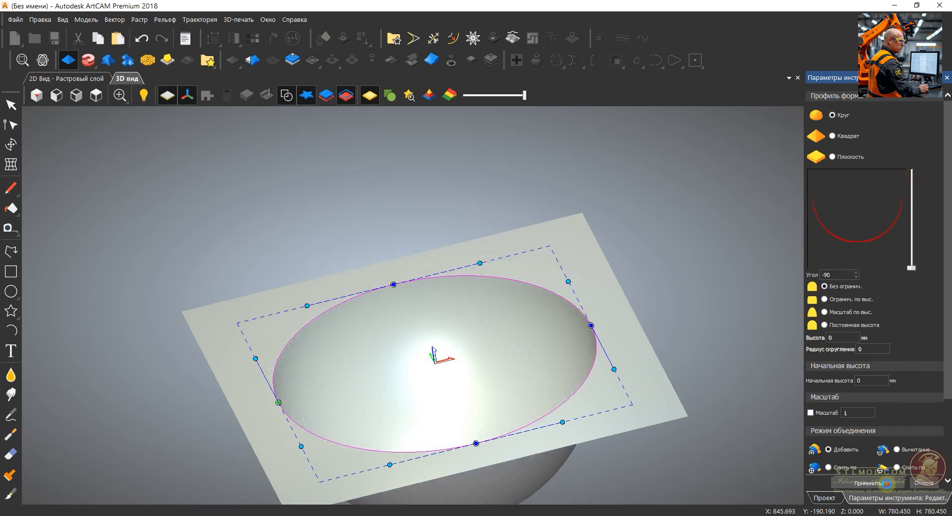
{"action": "left_click", "coordinate": [922, 485]}
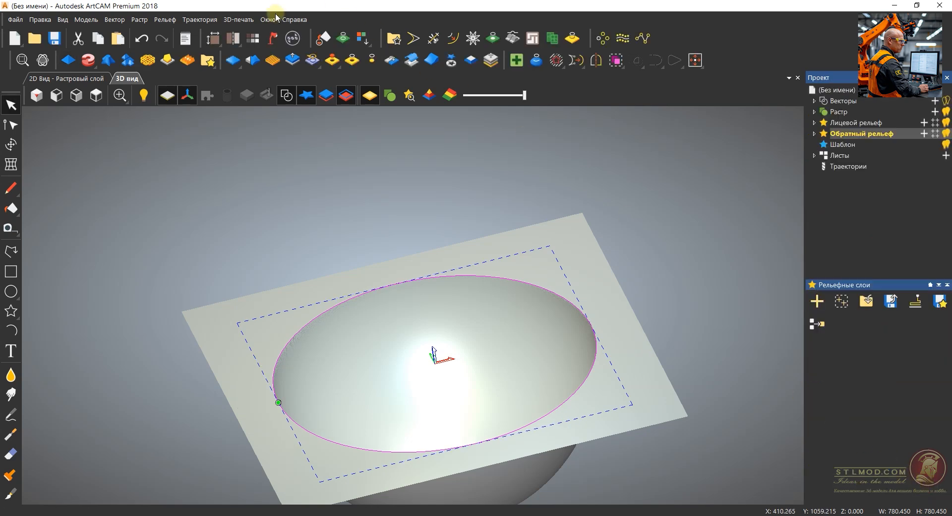
Create a triangulated mesh joining front and back reliefs into a sphere at 0.01 mm accuracy, and inspect it from all sides.
{"action": "left_click", "coordinate": [292, 38]}
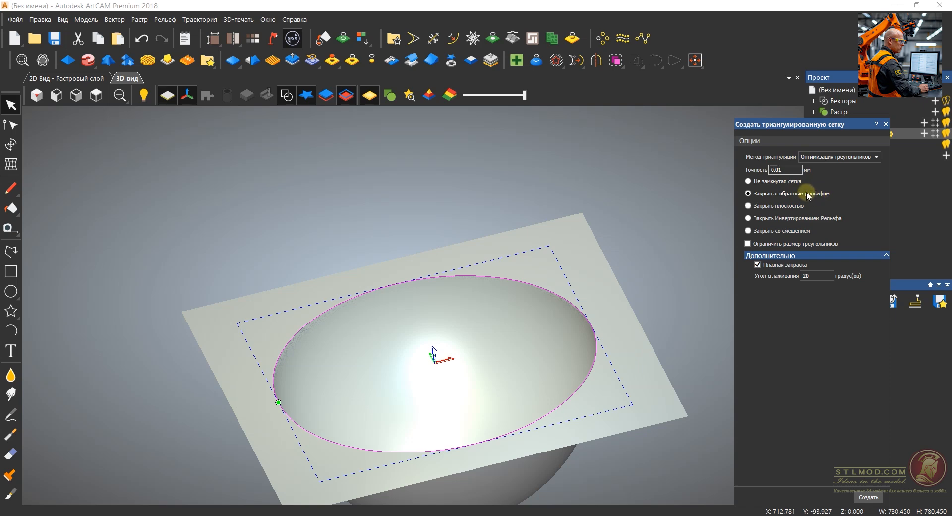
{"action": "left_click", "coordinate": [868, 497]}
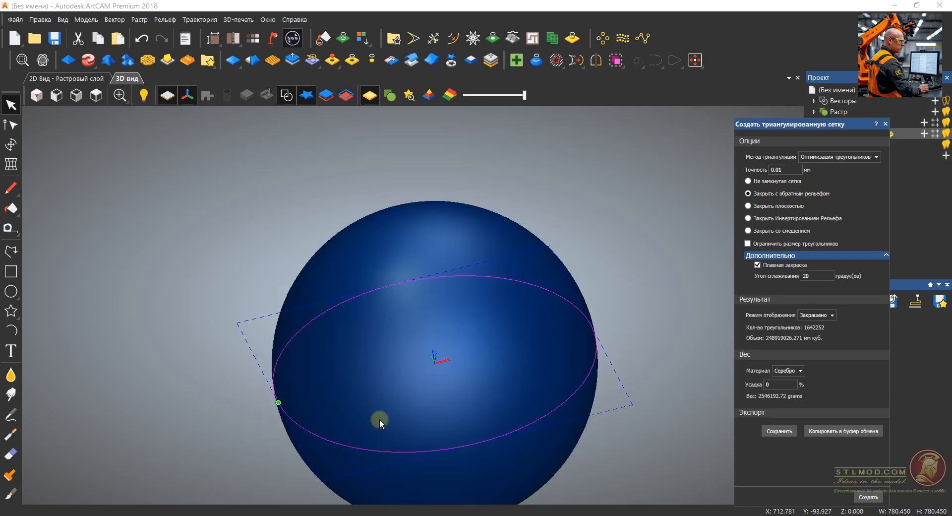
{"action": "left_click_drag", "start_coordinate": [379, 419], "coordinate": [253, 352]}
{"action": "left_click_drag", "start_coordinate": [565, 351], "coordinate": [200, 214]}
{"action": "left_click_drag", "start_coordinate": [485, 385], "coordinate": [532, 327]}
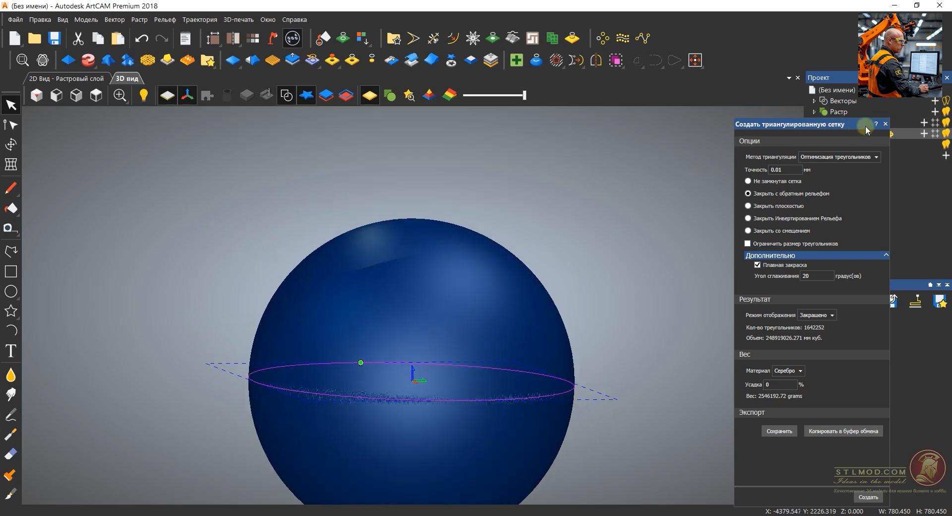
{"action": "left_click", "coordinate": [885, 124]}
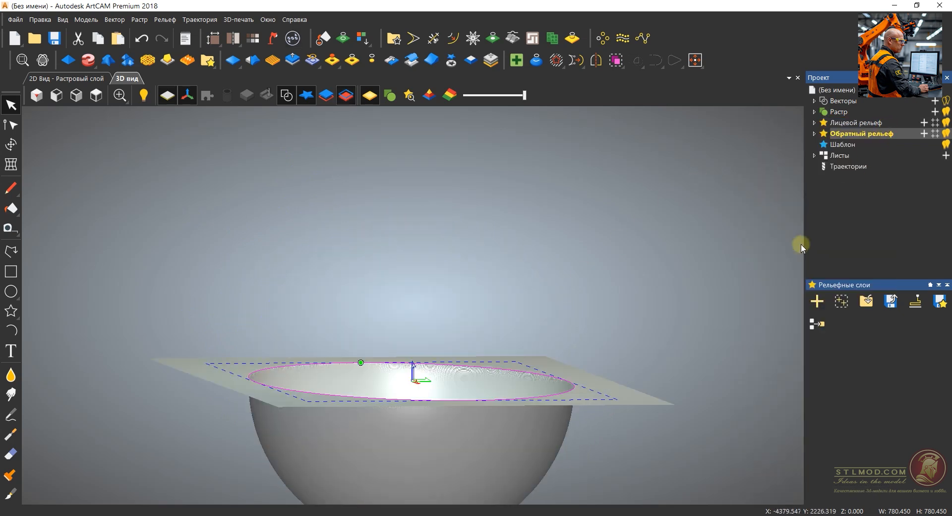
Compare the front and back reliefs, add a new layer to the back relief and hide its hemisphere layer.
{"action": "left_click", "coordinate": [876, 123]}
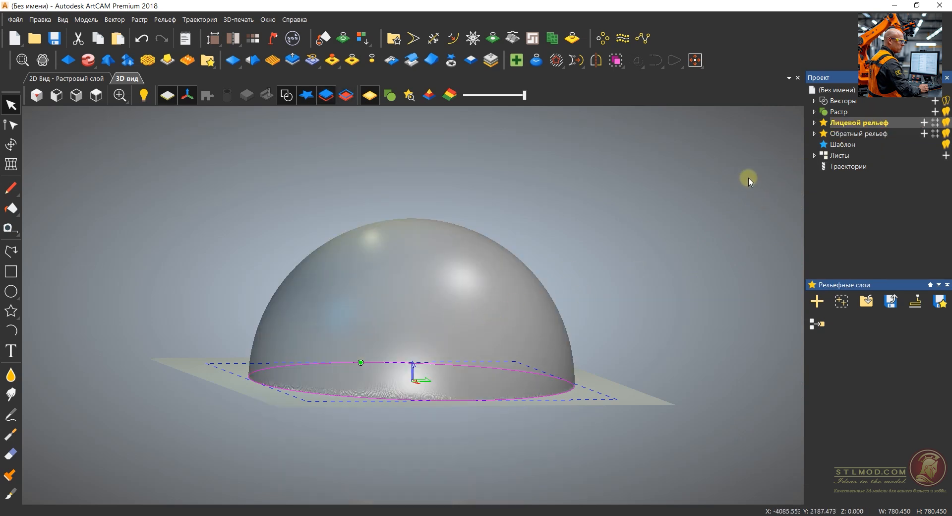
{"action": "double_click", "coordinate": [844, 132]}
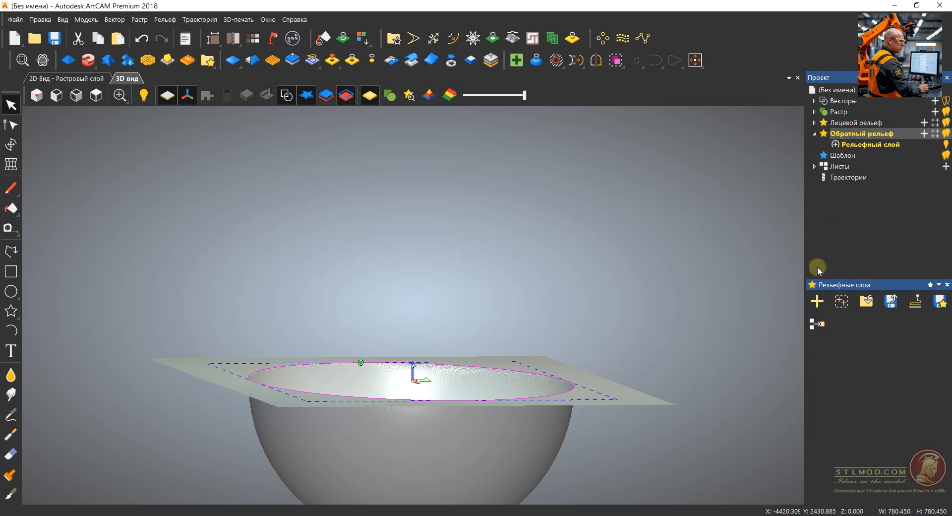
{"action": "left_click", "coordinate": [818, 301]}
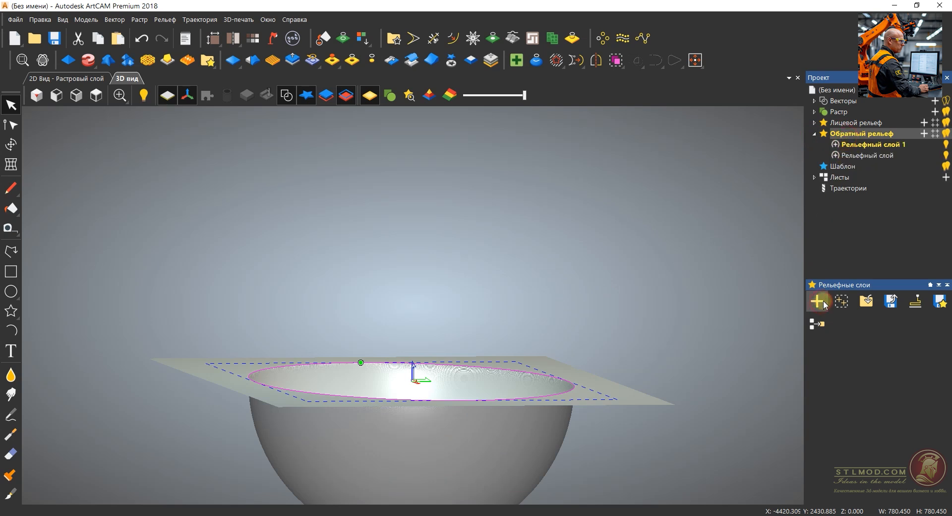
{"action": "left_click", "coordinate": [868, 156]}
Draw a rectangle about 258.5 mm wide and 225.7 mm high inside the circle, centred on the origin.
{"action": "left_click", "coordinate": [105, 102]}
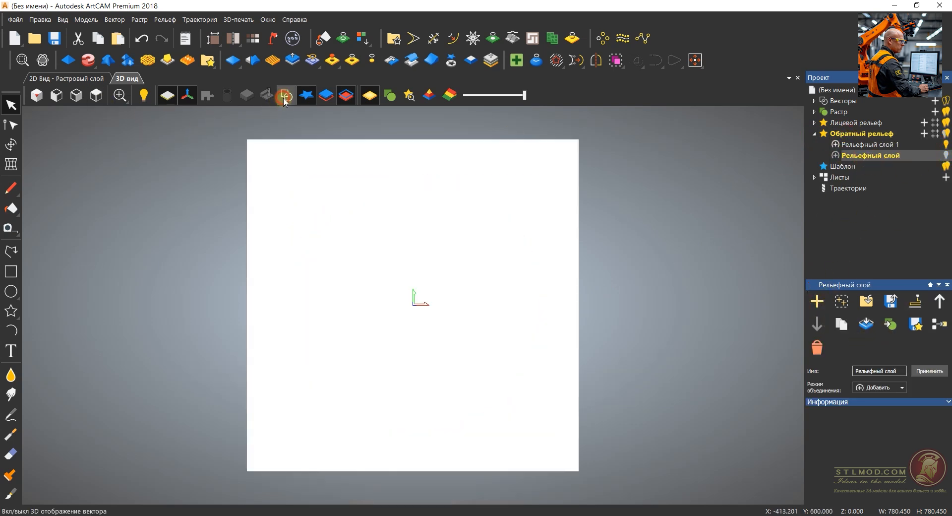
{"action": "left_click", "coordinate": [10, 272]}
{"action": "left_click_drag", "start_coordinate": [375, 271], "coordinate": [461, 345]}
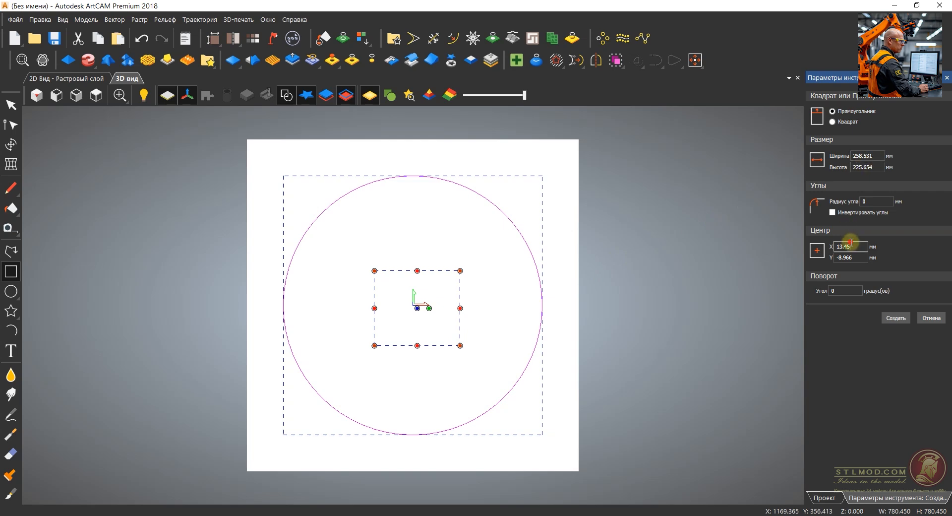
{"action": "left_click", "coordinate": [929, 316]}
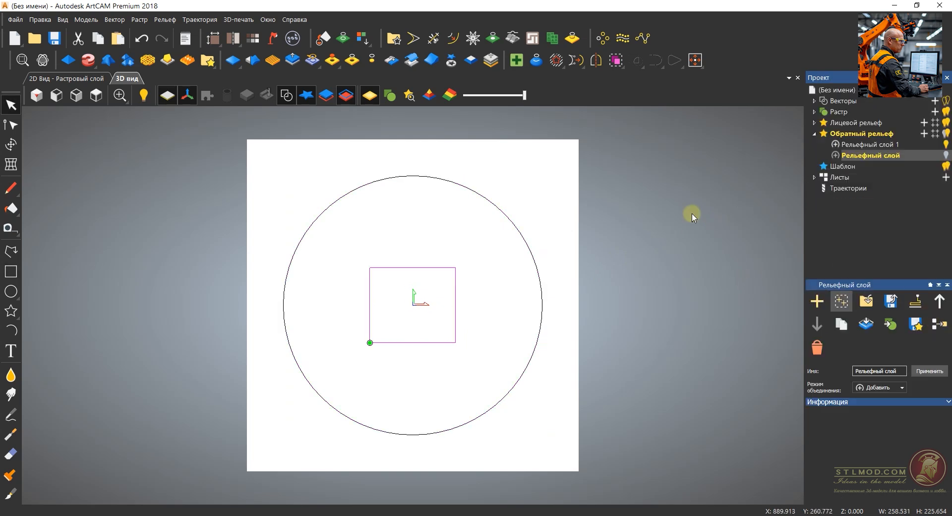
Build a flat-profile (Плоскость) block from the rectangle on the back relief's new layer, with a 200 mm start height.
{"action": "left_click_drag", "start_coordinate": [690, 213], "coordinate": [440, 181]}
{"action": "left_click", "coordinate": [68, 60]}
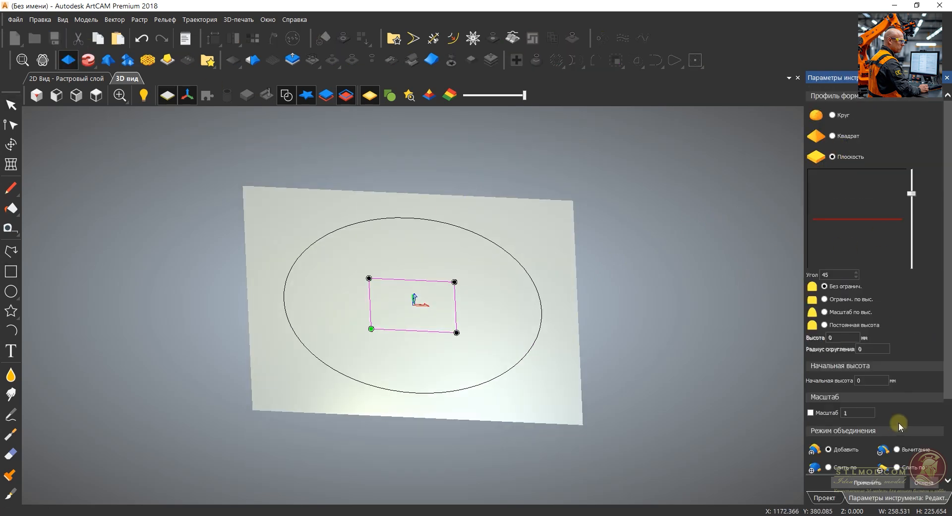
{"action": "type", "text": "20"}
{"action": "left_click", "coordinate": [890, 486]}
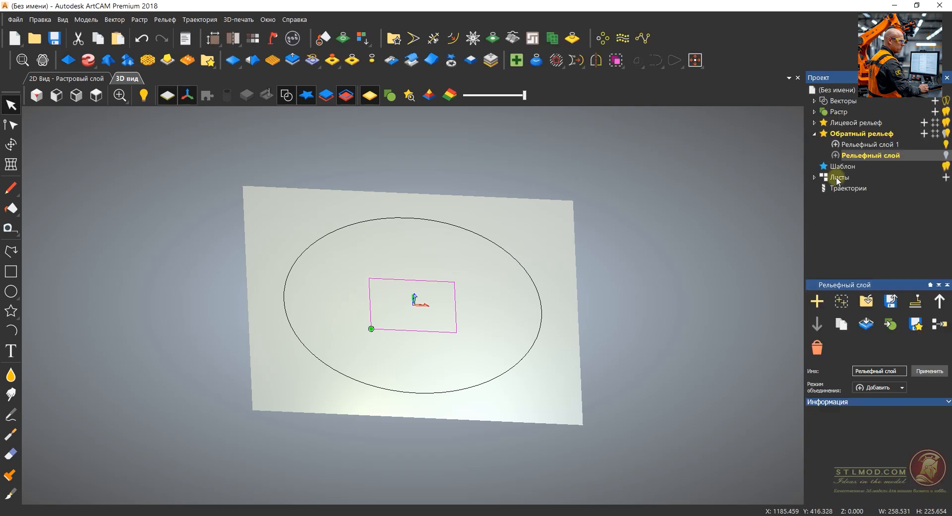
{"action": "left_click", "coordinate": [868, 497]}
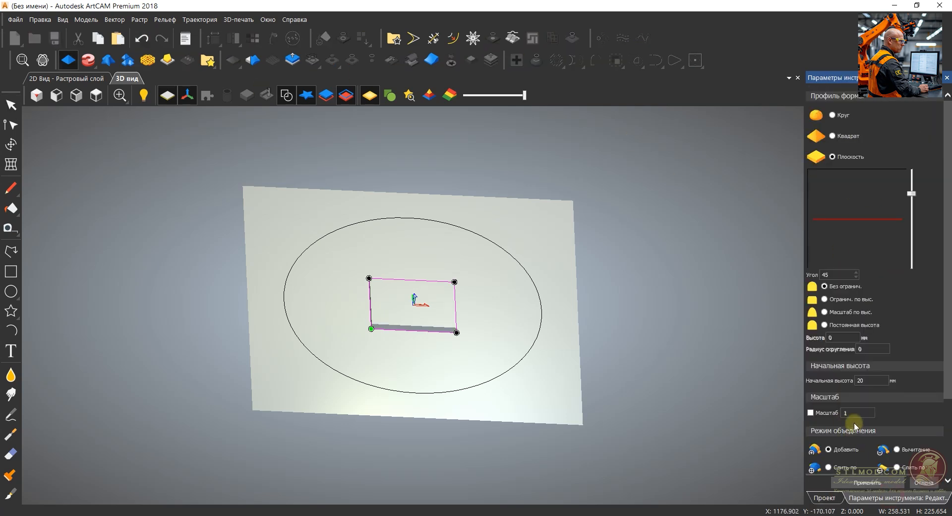
{"action": "left_click", "coordinate": [875, 381]}
{"action": "type", "text": "0"}
{"action": "key", "text": "BackSpace"}
{"action": "key", "text": "BackSpace"}
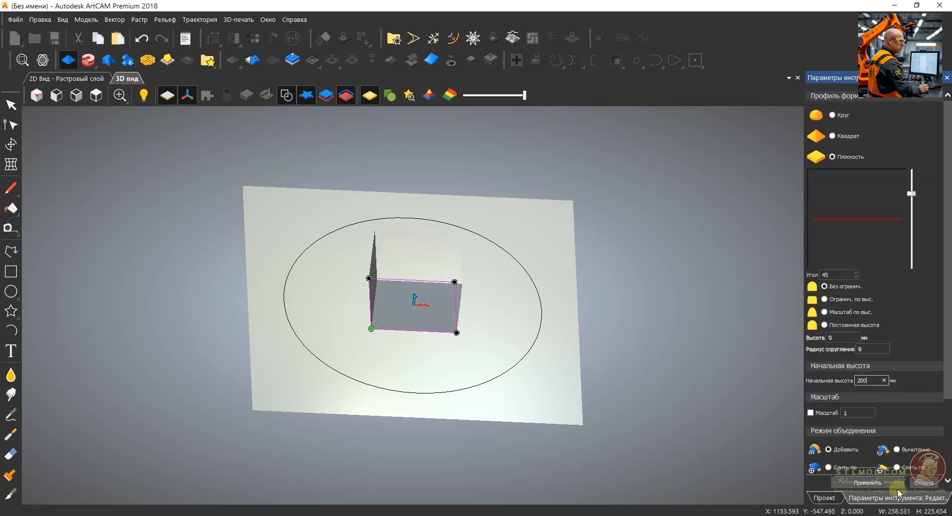
{"action": "left_click", "coordinate": [890, 484]}
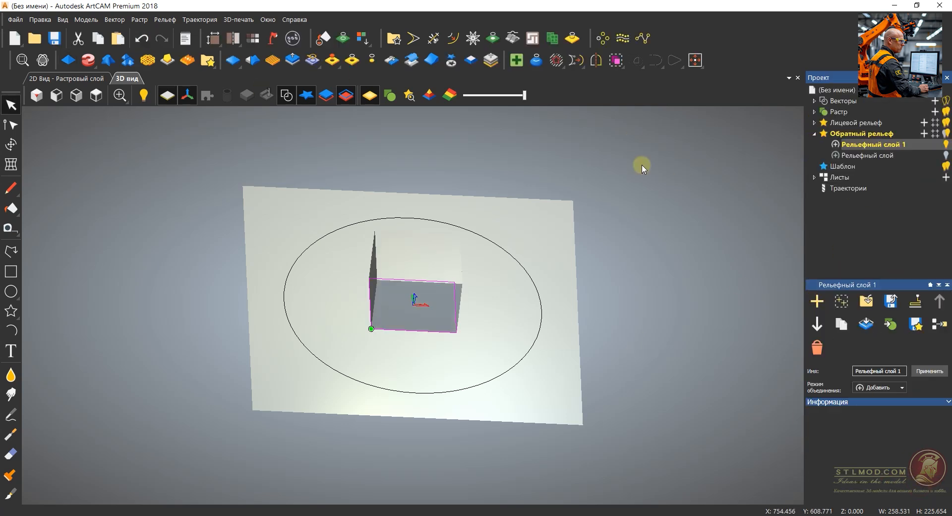
{"action": "left_click", "coordinate": [867, 145]}
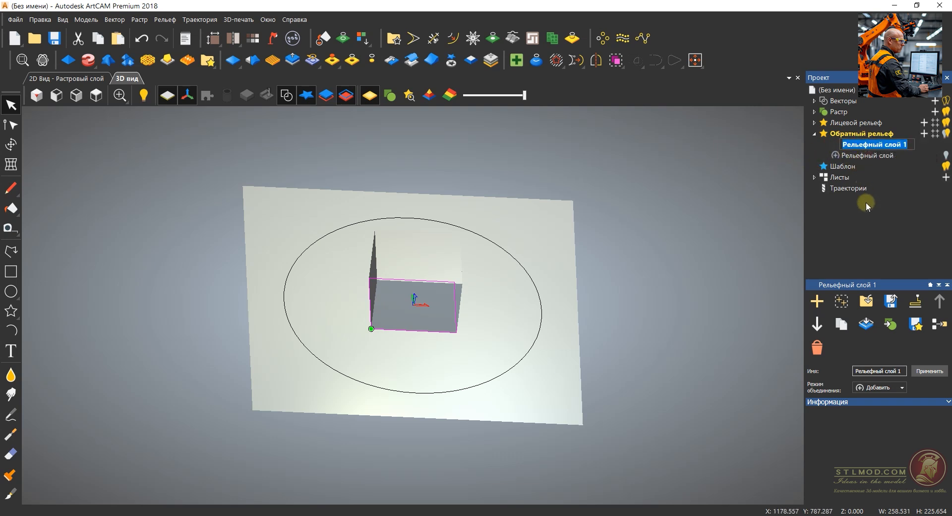
{"action": "key", "text": "Return"}
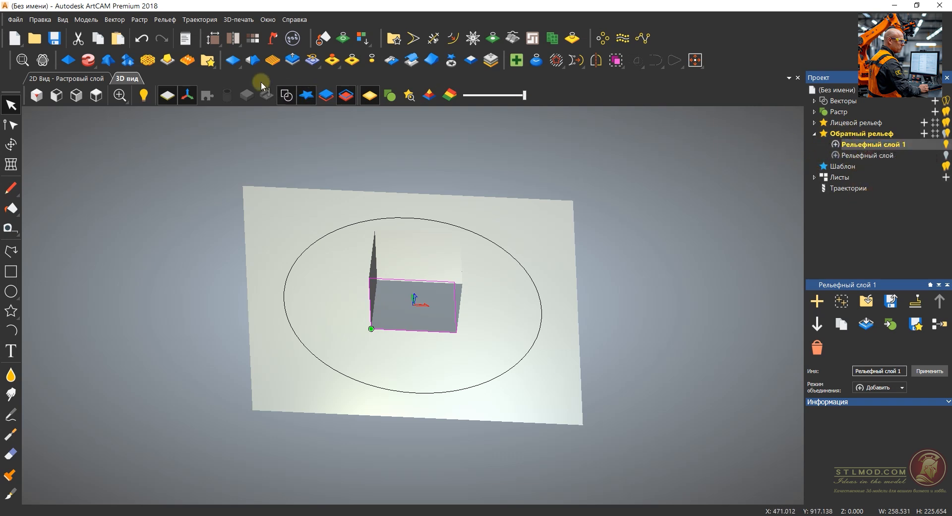
Create a triangulated mesh closed with the back relief at 0.01 mm accuracy and inspect the rectangular pocket from below.
{"action": "left_click", "coordinate": [292, 38]}
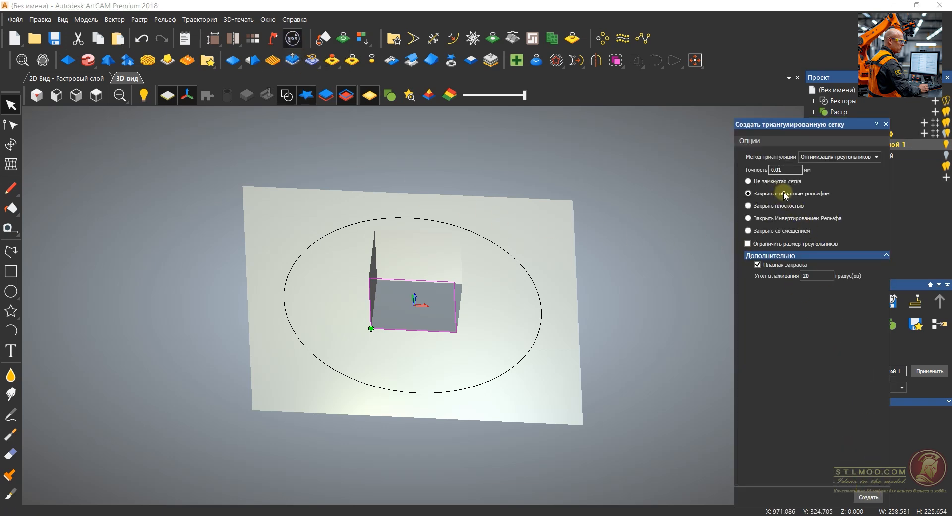
{"action": "left_click", "coordinate": [869, 497]}
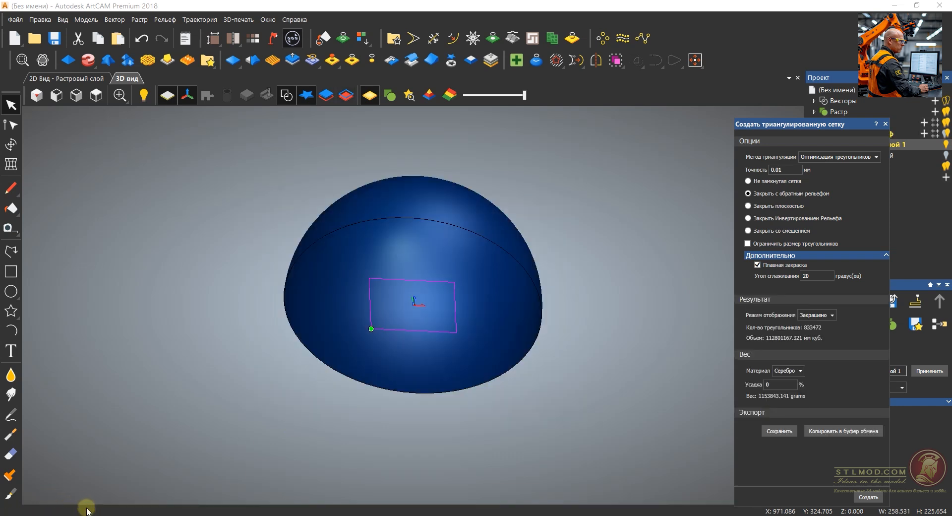
{"action": "left_click_drag", "start_coordinate": [401, 407], "coordinate": [409, 224]}
{"action": "left_click_drag", "start_coordinate": [460, 500], "coordinate": [405, 311]}
{"action": "scroll", "coordinate": [421, 460], "scroll_direction": "up", "scroll_amount": 5}
{"action": "scroll", "coordinate": [409, 351], "scroll_direction": "down", "scroll_amount": 6}
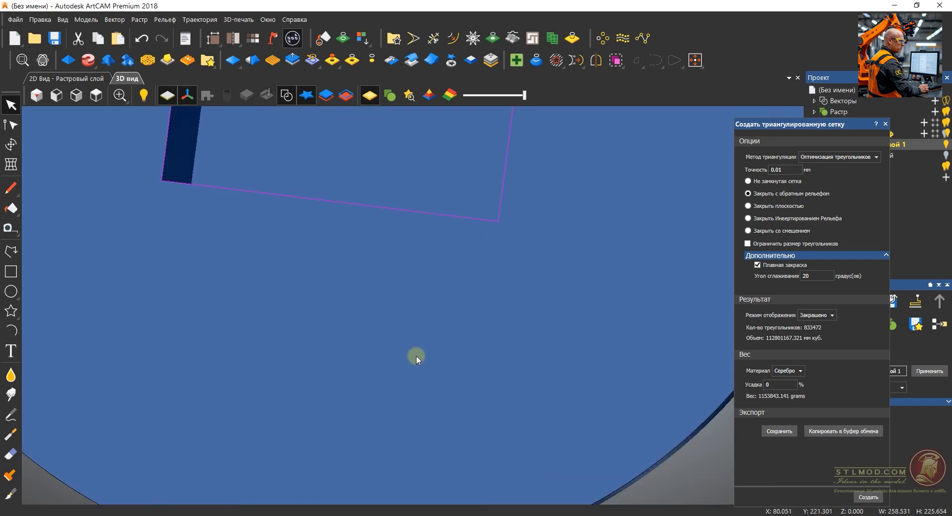
{"action": "left_click_drag", "start_coordinate": [229, 331], "coordinate": [529, 336]}
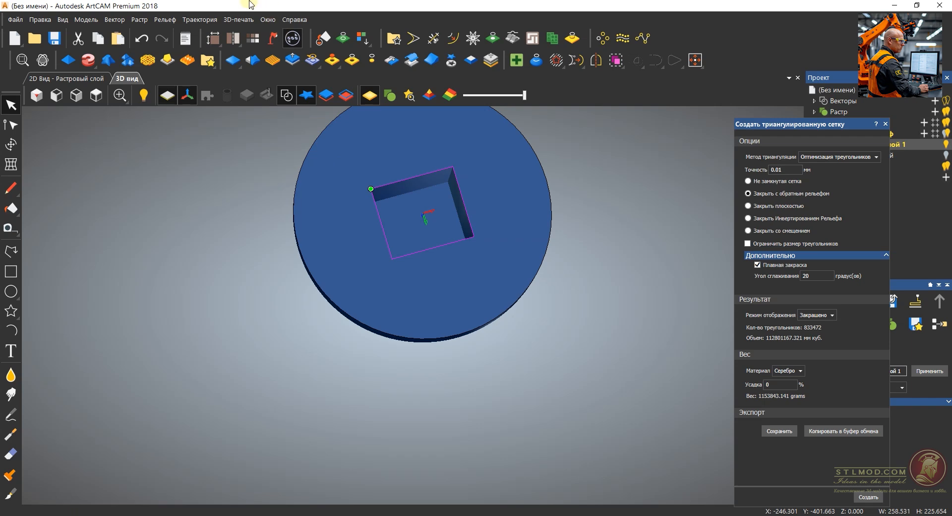
Apply the Antique-Pine-Horizontal material to the mesh and inspect the hemisphere and its pocket from several angles.
{"action": "left_click", "coordinate": [272, 38]}
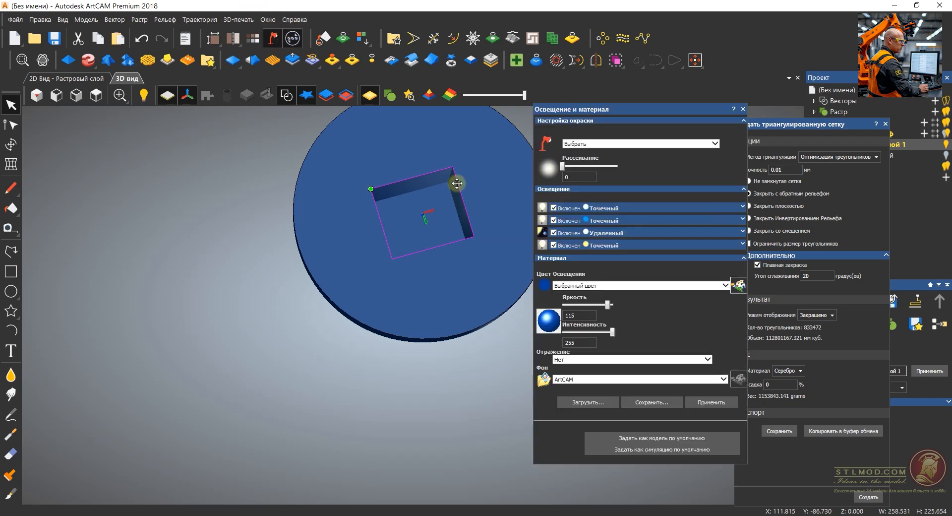
{"action": "left_click", "coordinate": [575, 287]}
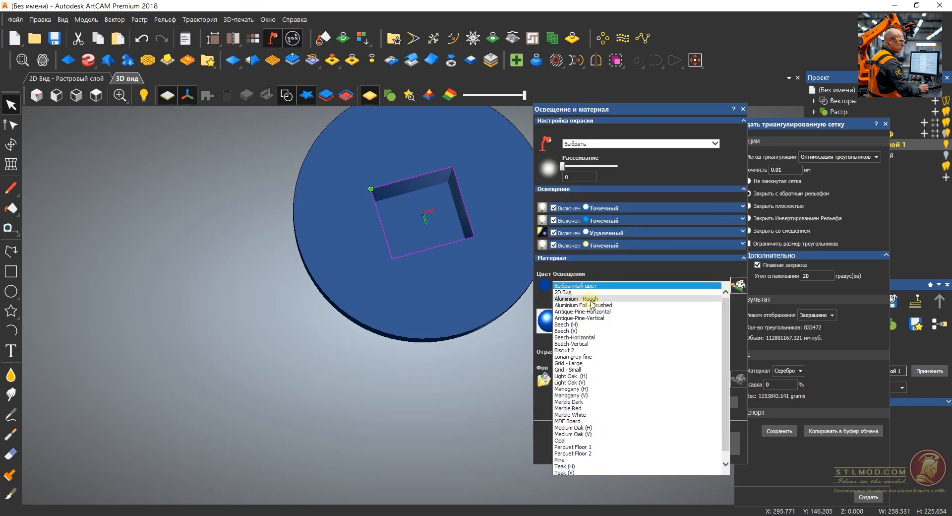
{"action": "left_click", "coordinate": [613, 312]}
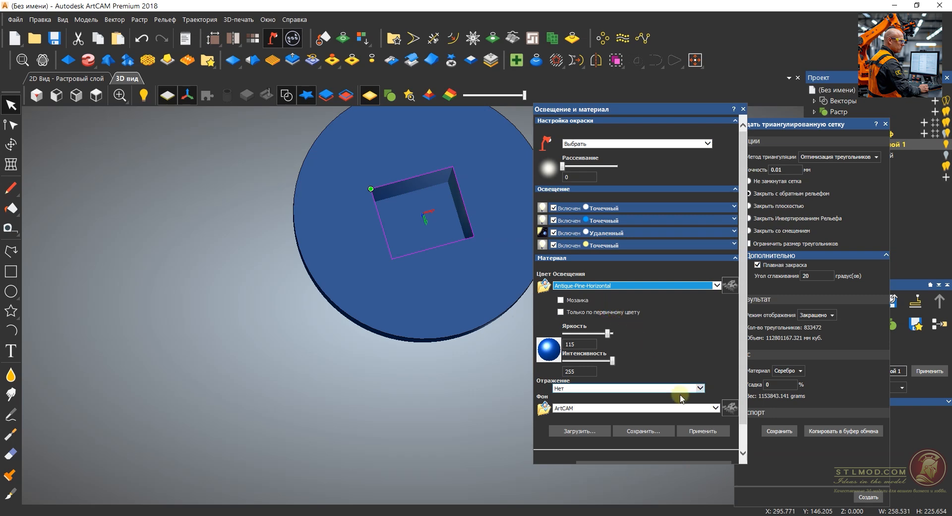
{"action": "left_click", "coordinate": [706, 431]}
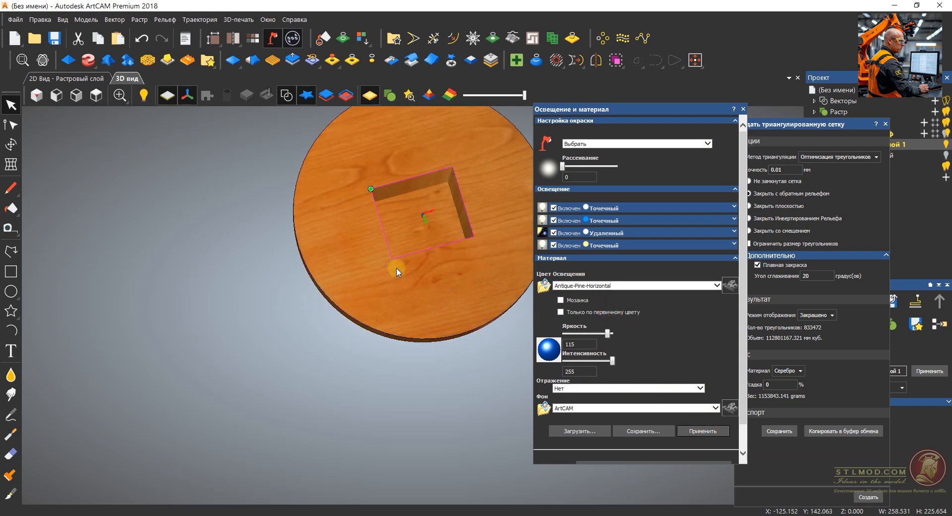
{"action": "left_click_drag", "start_coordinate": [396, 267], "coordinate": [382, 218]}
{"action": "scroll", "coordinate": [445, 209], "scroll_direction": "up", "scroll_amount": 3}
{"action": "scroll", "coordinate": [446, 209], "scroll_direction": "down", "scroll_amount": 3}
{"action": "scroll", "coordinate": [427, 412], "scroll_direction": "up", "scroll_amount": 3}
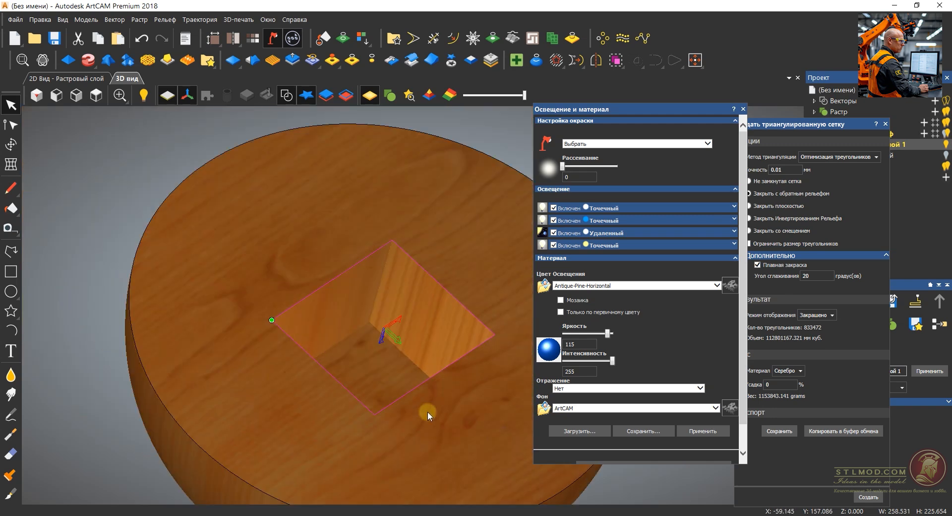
{"action": "left_click_drag", "start_coordinate": [427, 411], "coordinate": [341, 444]}
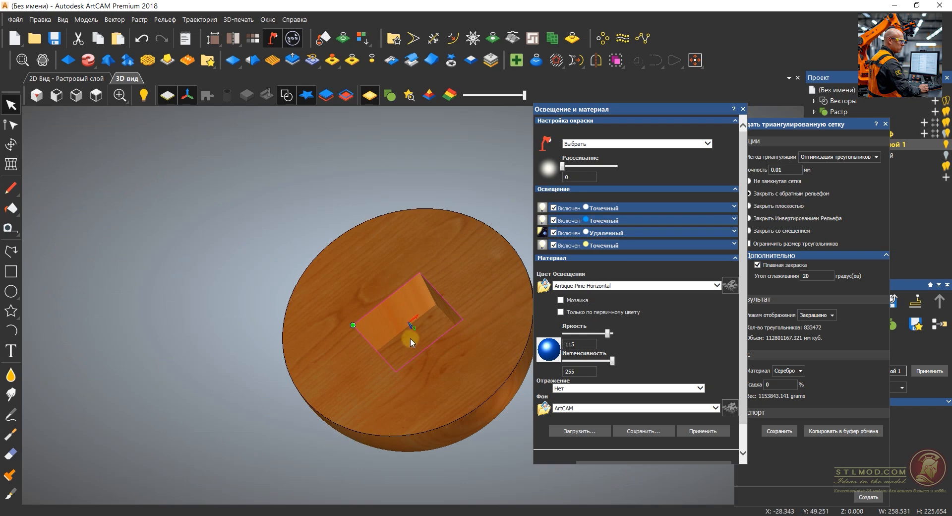
{"action": "left_click_drag", "start_coordinate": [410, 338], "coordinate": [480, 481]}
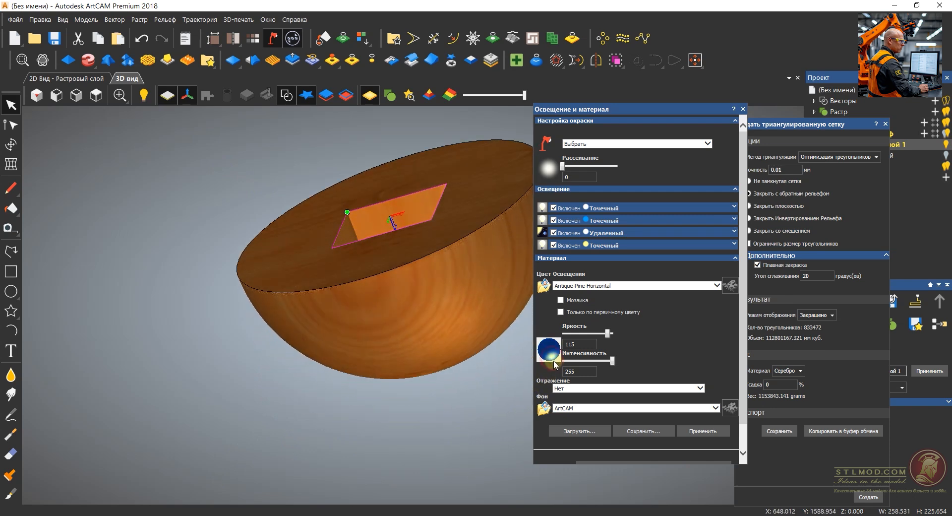
Adjust the lighting direction on the material preview sphere, and close the lighting and mesh settings.
{"action": "left_click_drag", "start_coordinate": [555, 356], "coordinate": [550, 346]}
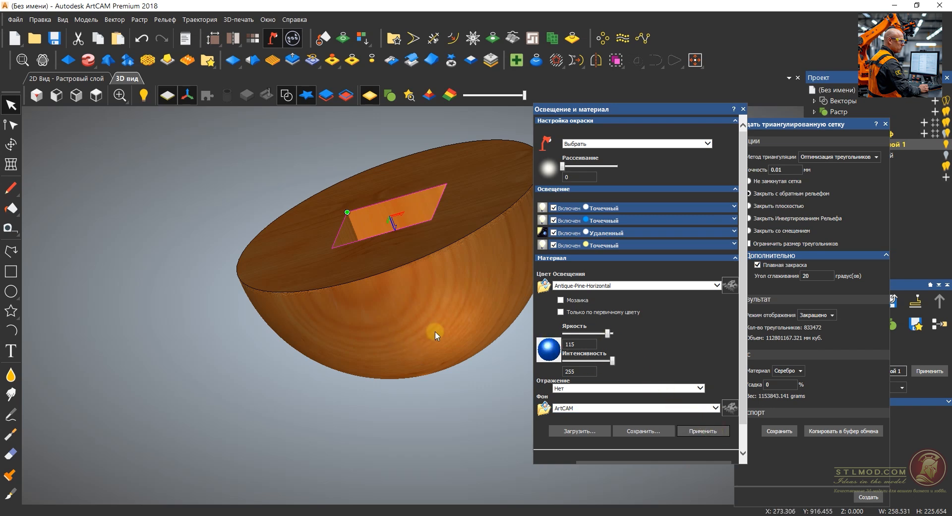
{"action": "left_click", "coordinate": [743, 109]}
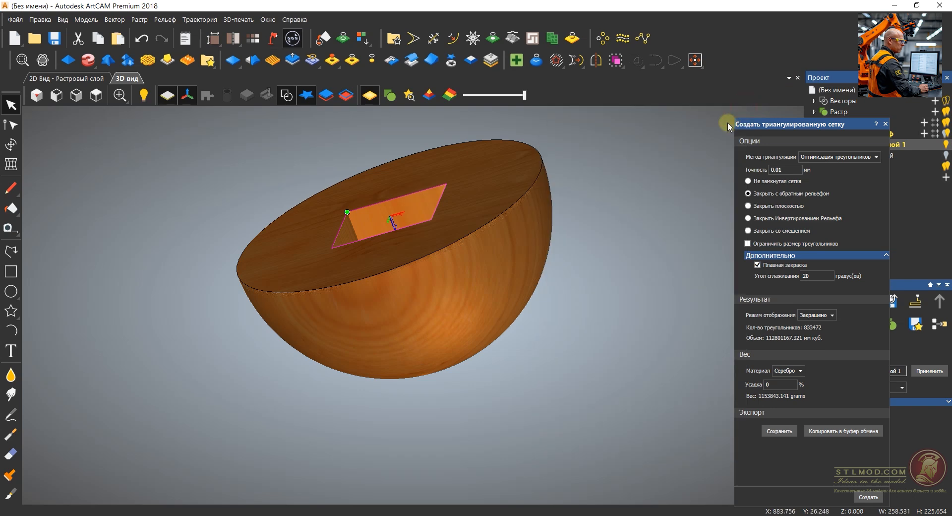
{"action": "left_click", "coordinate": [888, 124]}
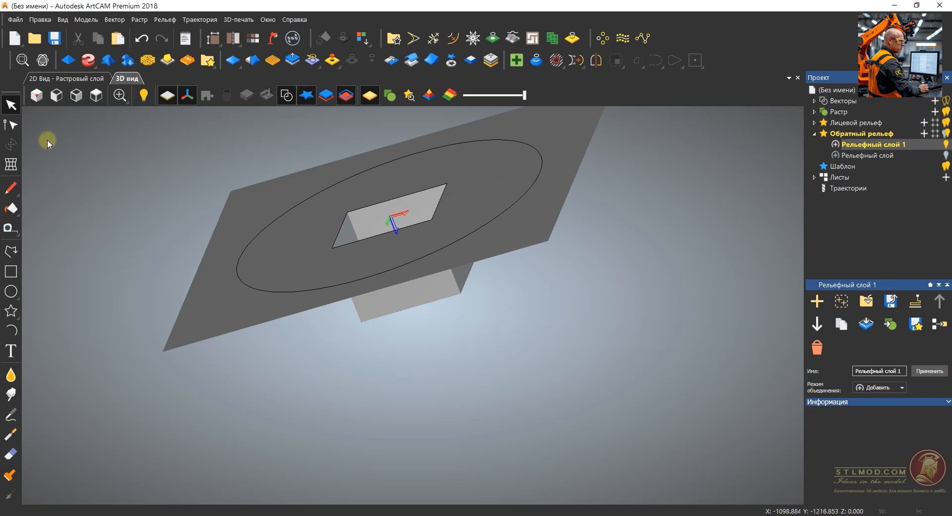
Add another layer to the back relief and hide the layer containing the rectangular block.
{"action": "left_click", "coordinate": [36, 94]}
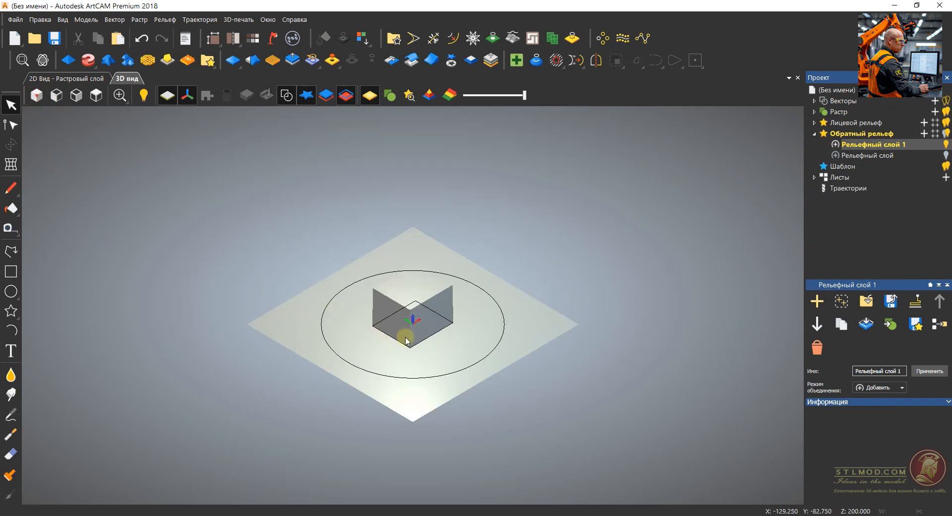
{"action": "scroll", "coordinate": [407, 310], "scroll_direction": "up", "scroll_amount": 3}
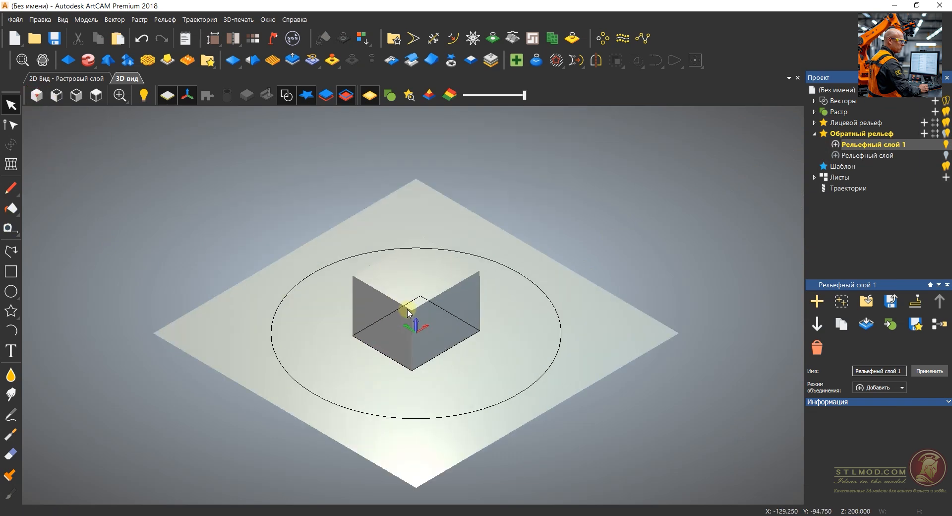
{"action": "left_click", "coordinate": [881, 135]}
{"action": "left_click", "coordinate": [817, 301]}
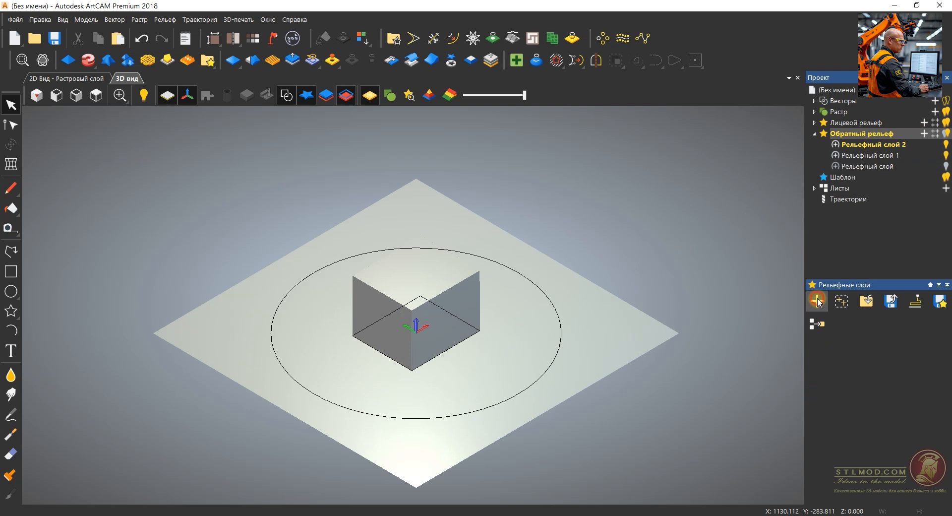
{"action": "left_click", "coordinate": [945, 156]}
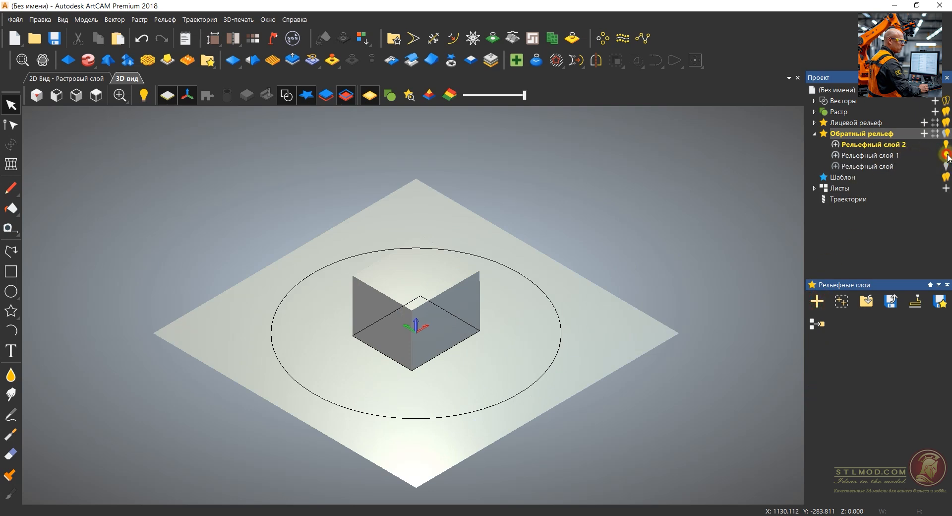
Cut a rectangular recess into the new back-relief layer inside the rectangle vector, using a flat profile, 200 mm start height and Subtract mode.
{"action": "left_click", "coordinate": [476, 331]}
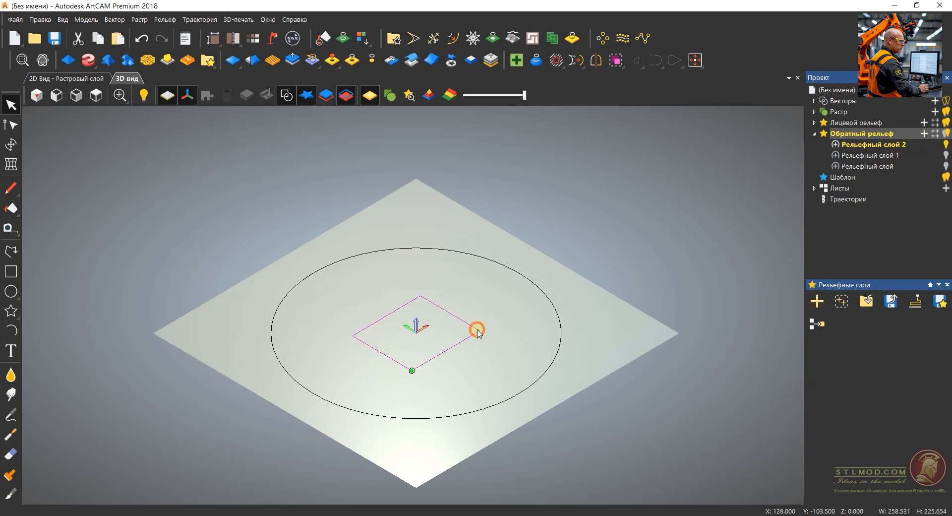
{"action": "left_click", "coordinate": [490, 287]}
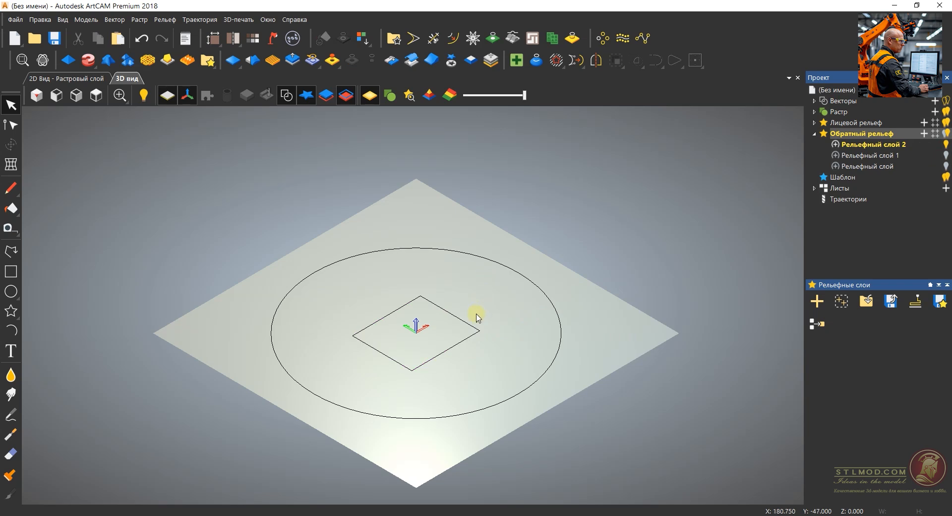
{"action": "left_click", "coordinate": [479, 333]}
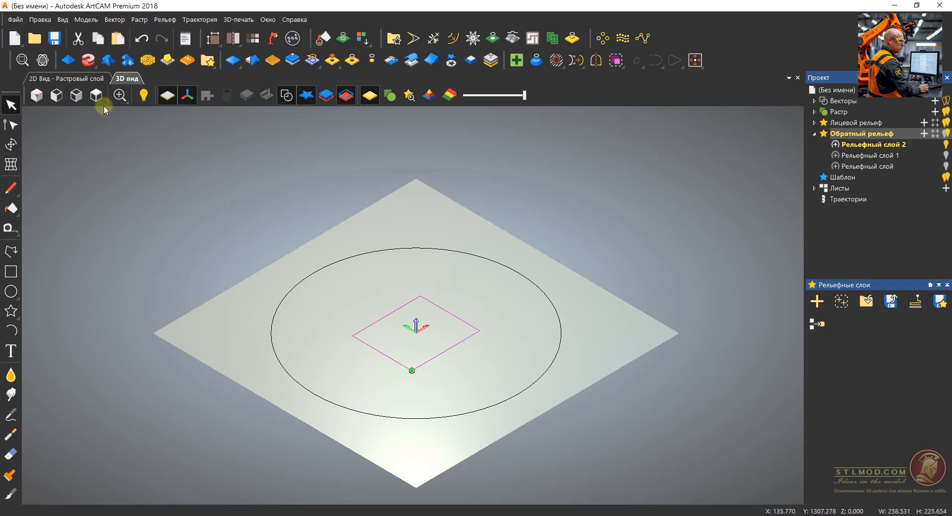
{"action": "left_click", "coordinate": [54, 38]}
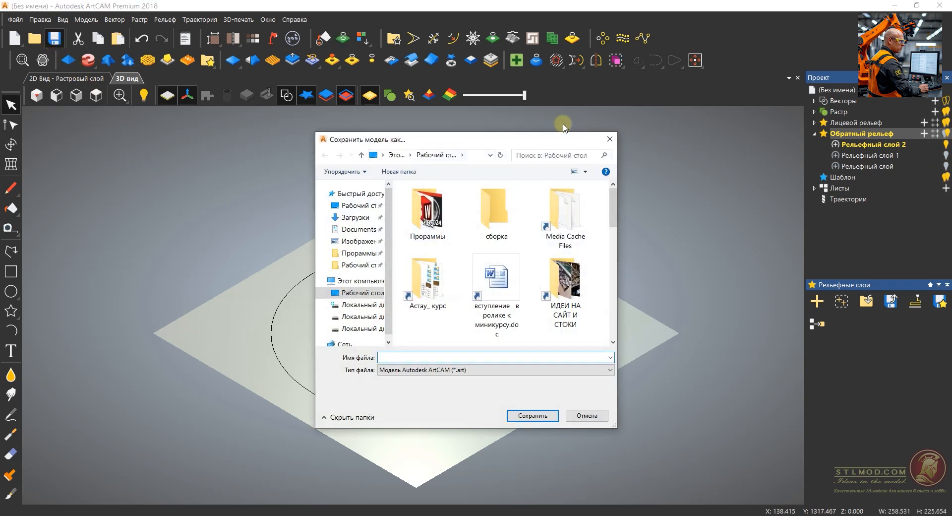
{"action": "left_click", "coordinate": [610, 139]}
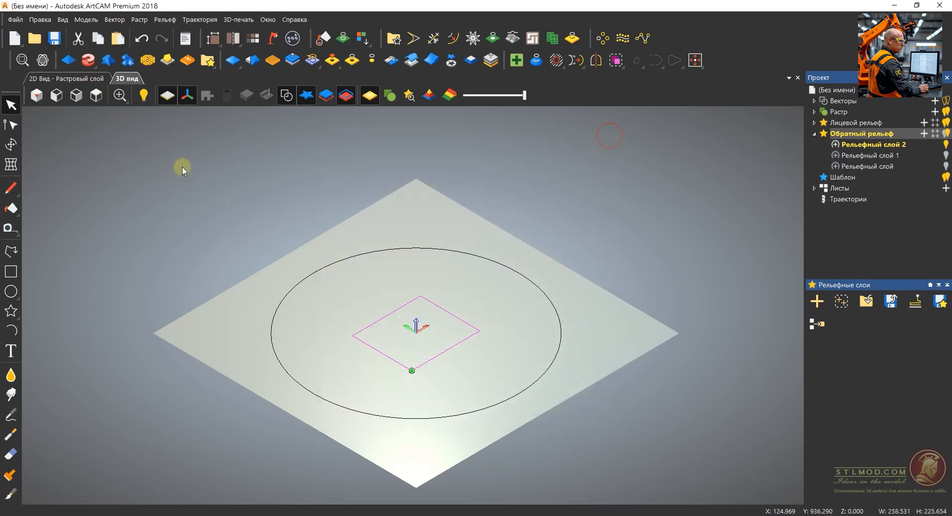
{"action": "left_click", "coordinate": [70, 60]}
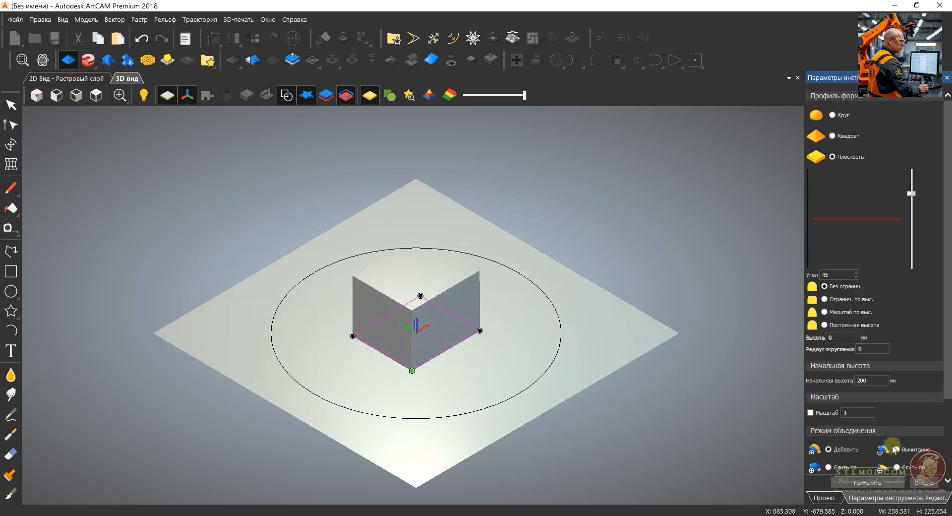
{"action": "left_click", "coordinate": [899, 449]}
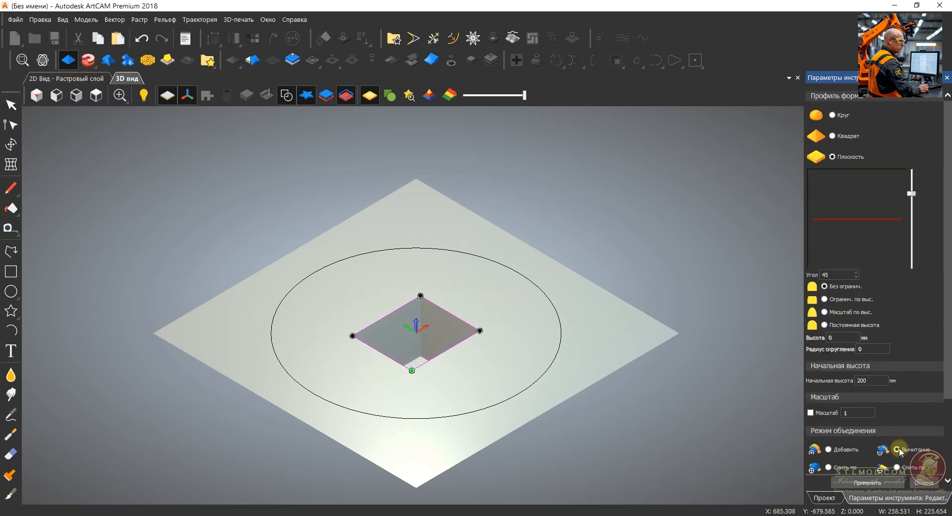
{"action": "left_click", "coordinate": [898, 482]}
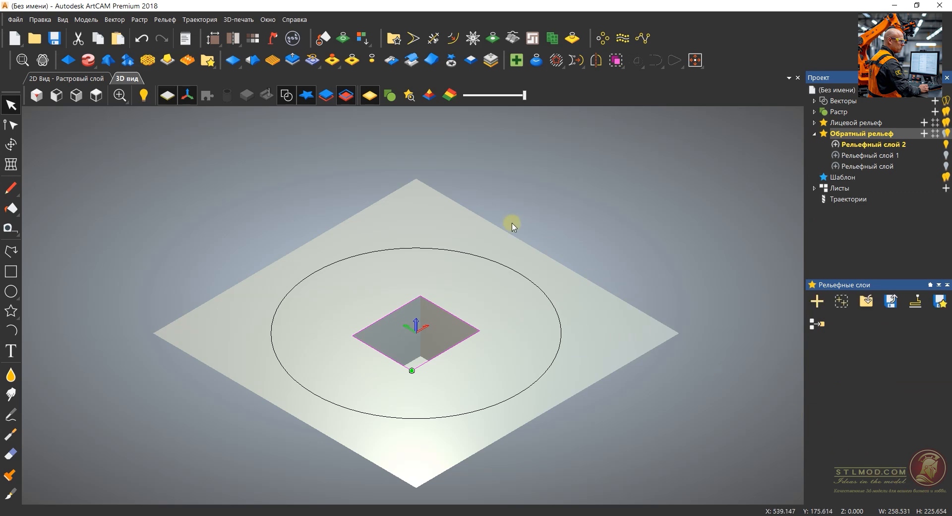
Create a triangulated mesh closed with the back relief at 0.01 mm accuracy, inspect the block beneath the hemisphere, and close the mesh settings.
{"action": "left_click", "coordinate": [292, 40]}
{"action": "left_click_drag", "start_coordinate": [419, 457], "coordinate": [355, 440]}
{"action": "scroll", "coordinate": [395, 350], "scroll_direction": "down", "scroll_amount": 1}
{"action": "scroll", "coordinate": [406, 380], "scroll_direction": "up", "scroll_amount": 3}
{"action": "left_click_drag", "start_coordinate": [615, 306], "coordinate": [481, 281]}
{"action": "scroll", "coordinate": [481, 282], "scroll_direction": "down", "scroll_amount": 3}
{"action": "scroll", "coordinate": [467, 270], "scroll_direction": "up", "scroll_amount": 2}
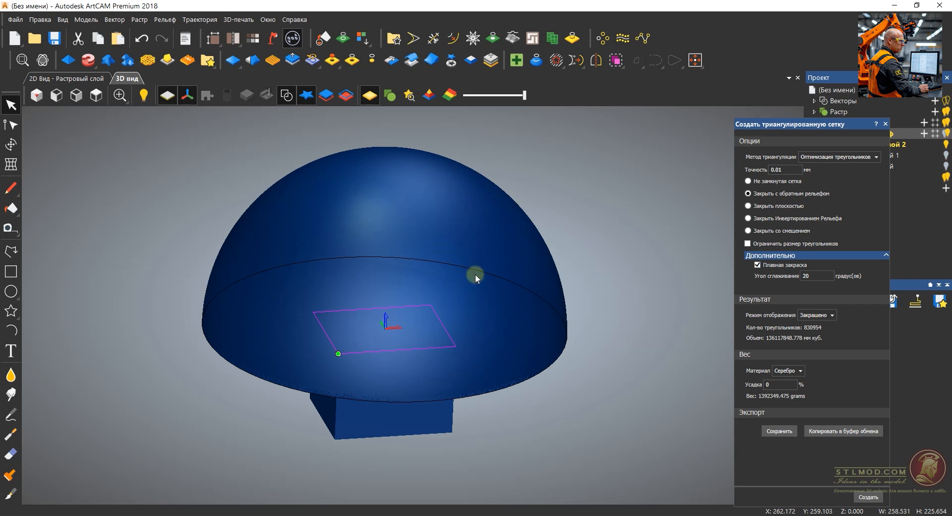
{"action": "left_click", "coordinate": [886, 124]}
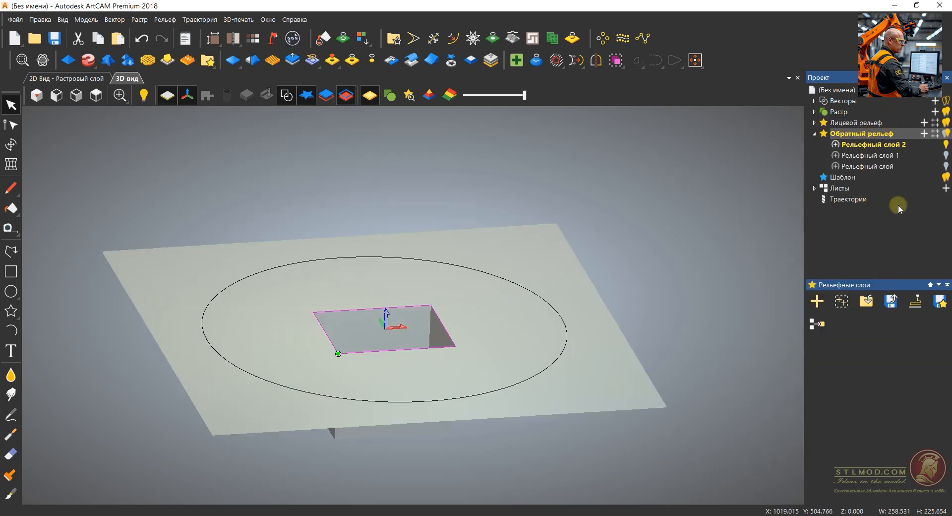
Hide the layer with the rectangular recess and add a new active layer to the back relief.
{"action": "left_click", "coordinate": [946, 145]}
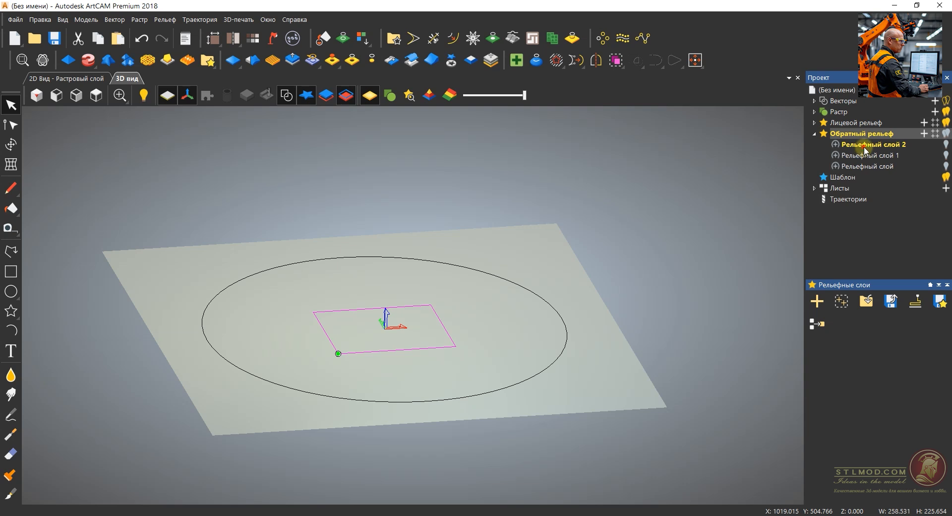
{"action": "left_click", "coordinate": [865, 146]}
{"action": "left_click", "coordinate": [826, 301]}
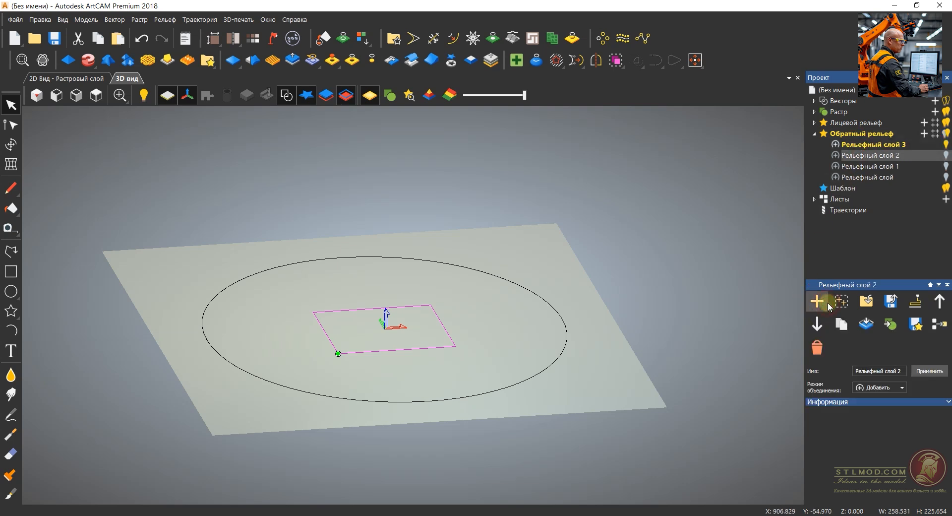
{"action": "left_click", "coordinate": [860, 139]}
{"action": "left_click", "coordinate": [860, 145]}
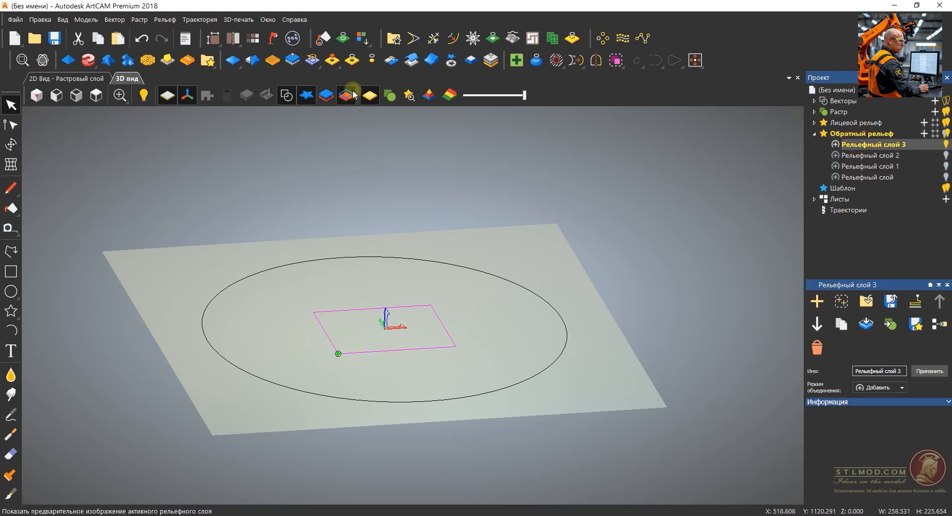
Switch to the front relief and offset the hemisphere's circle vector inward by 1 mm.
{"action": "left_click", "coordinate": [97, 95]}
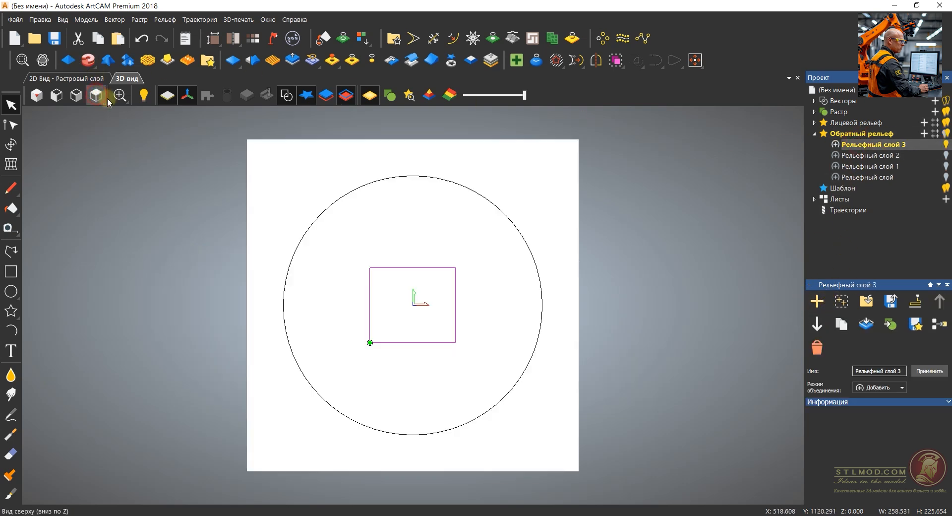
{"action": "left_click", "coordinate": [859, 122]}
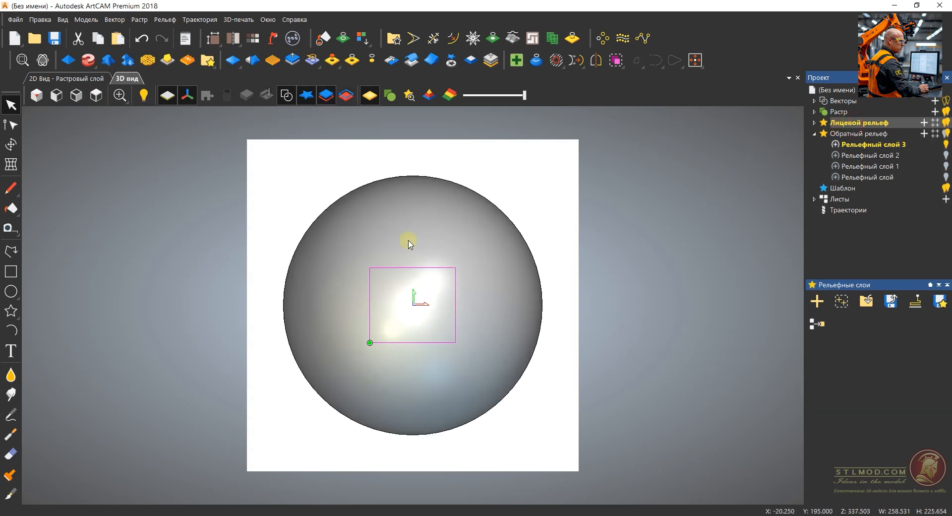
{"action": "left_click", "coordinate": [469, 188]}
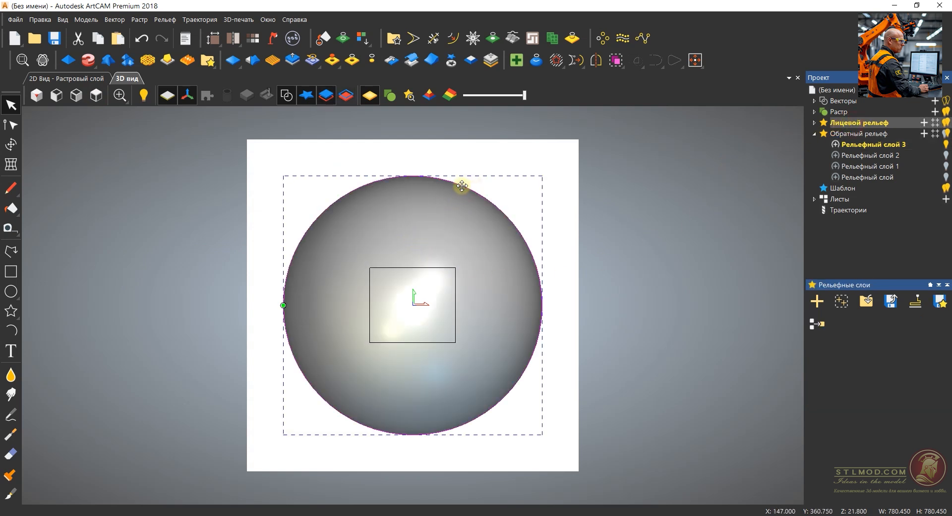
{"action": "scroll", "coordinate": [462, 186], "scroll_direction": "up", "scroll_amount": 2}
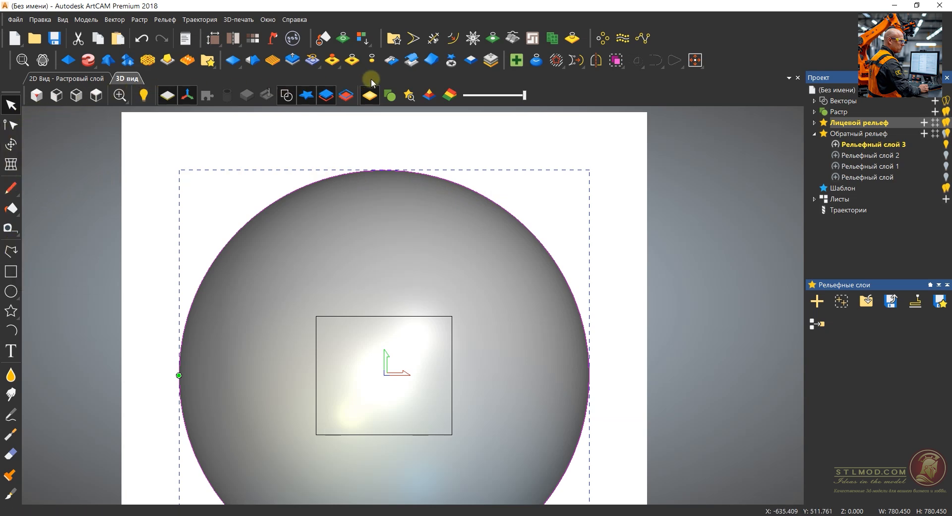
{"action": "left_click", "coordinate": [453, 39]}
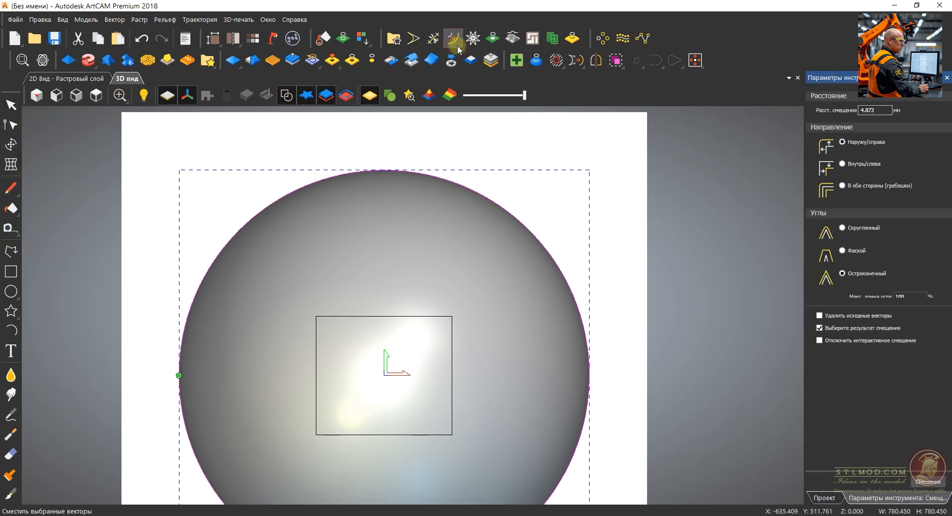
{"action": "double_click", "coordinate": [887, 110]}
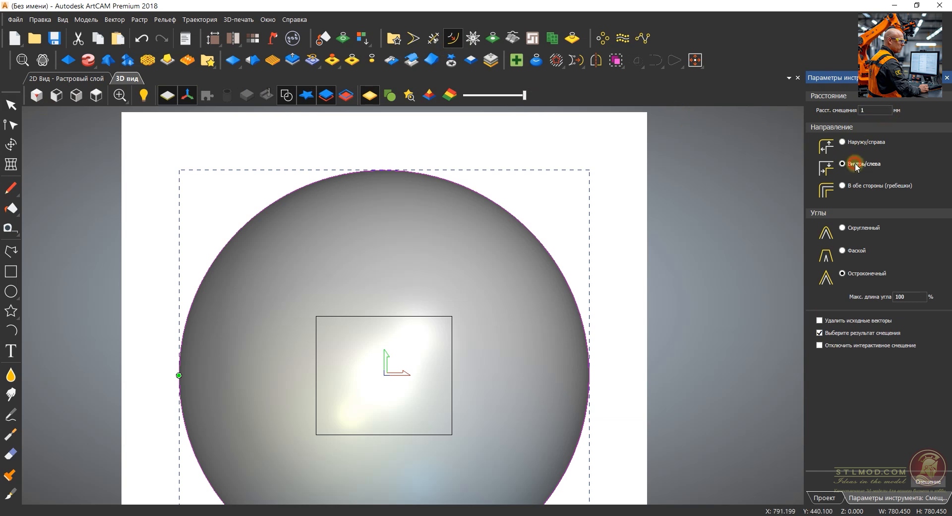
{"action": "left_click", "coordinate": [928, 482]}
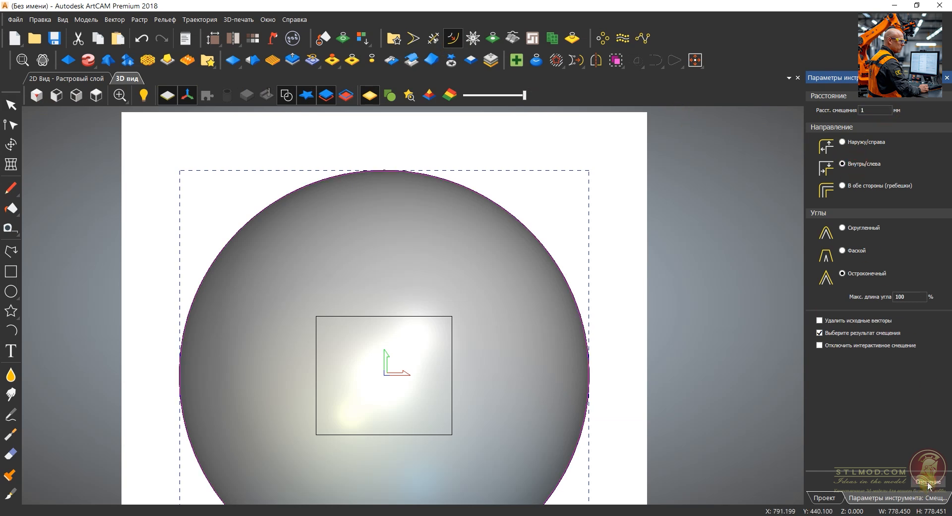
{"action": "scroll", "coordinate": [479, 198], "scroll_direction": "up", "scroll_amount": 3}
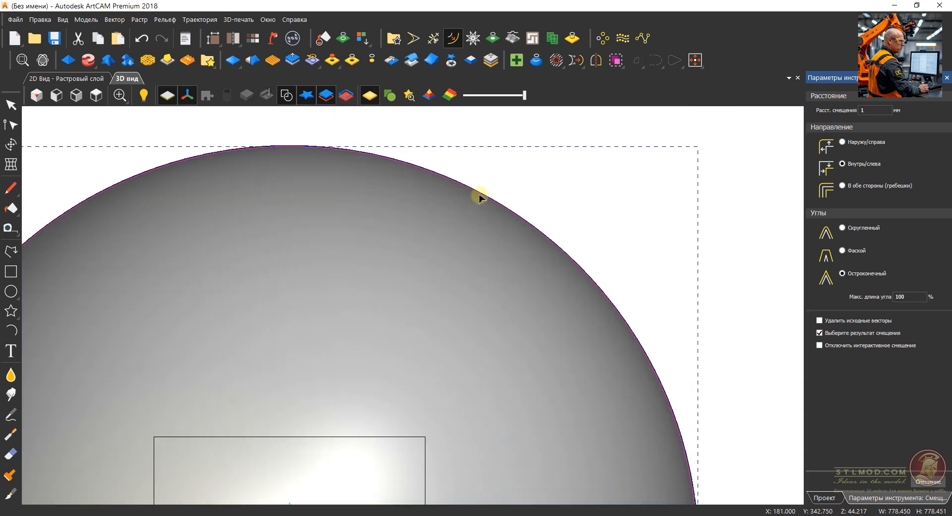
{"action": "scroll", "coordinate": [479, 199], "scroll_direction": "up", "scroll_amount": 2}
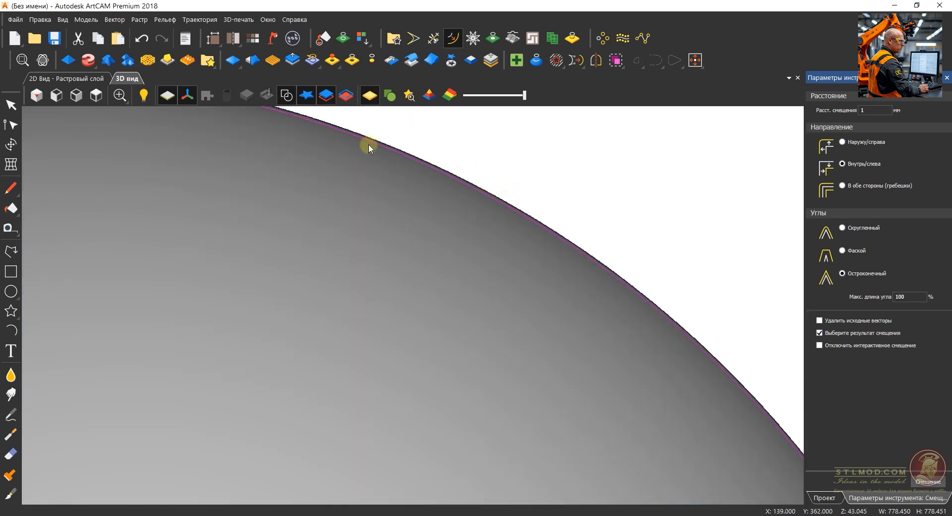
Offset the selected inner circle inward by a further 10 mm and close the offset settings.
{"action": "double_click", "coordinate": [879, 111]}
{"action": "left_click", "coordinate": [926, 482]}
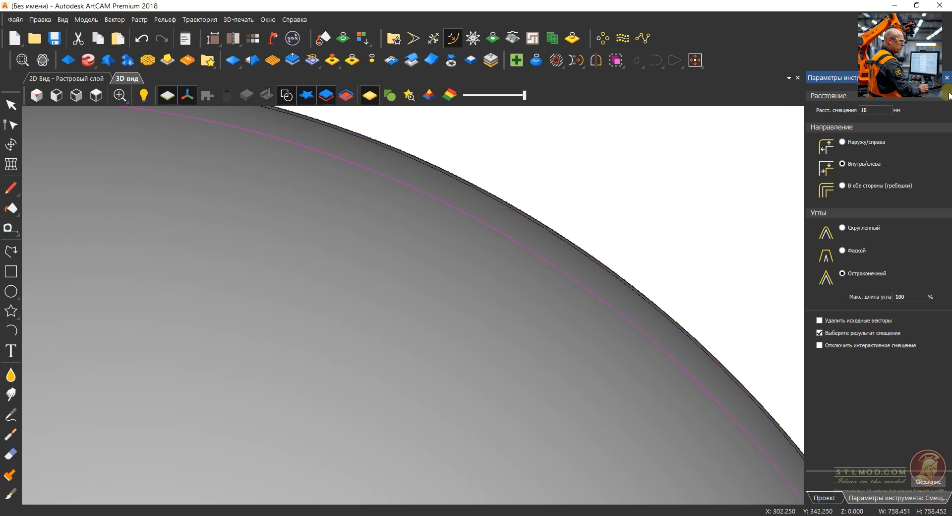
{"action": "left_click", "coordinate": [947, 78]}
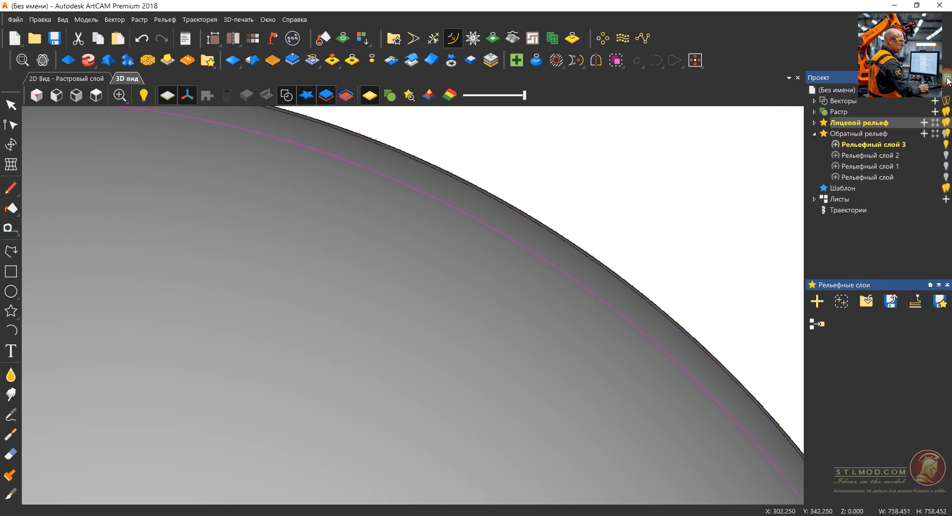
Shape the new back-relief layer inside the innermost circle with a round profile at -90 degrees in Subtract mode.
{"action": "left_click", "coordinate": [872, 134]}
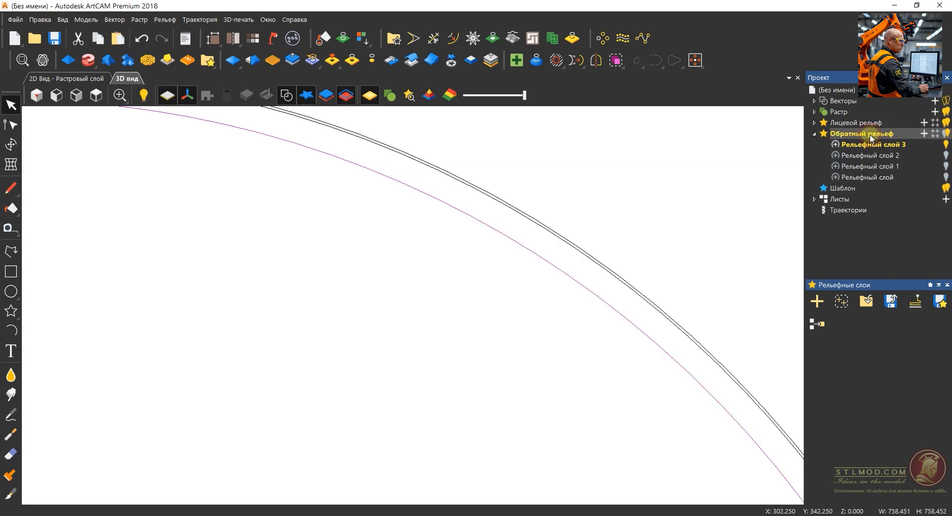
{"action": "scroll", "coordinate": [585, 234], "scroll_direction": "down", "scroll_amount": 3}
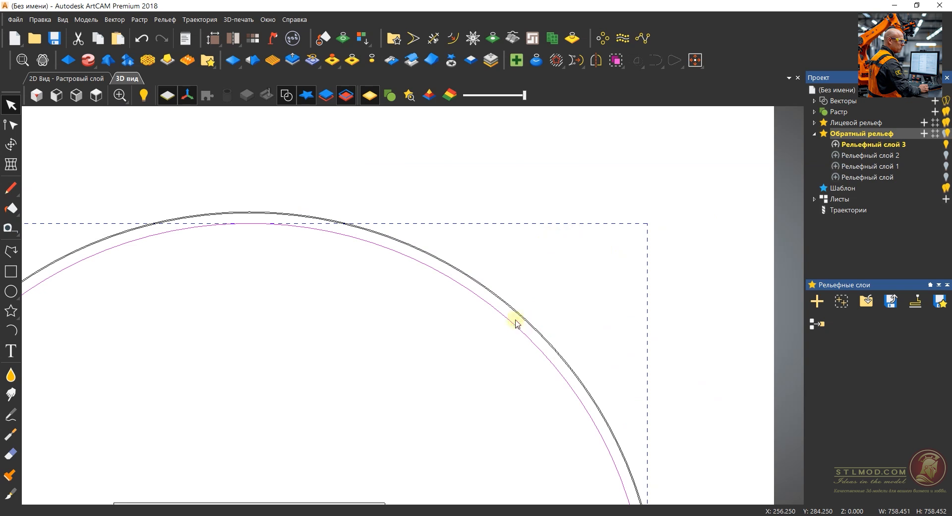
{"action": "left_click", "coordinate": [69, 60]}
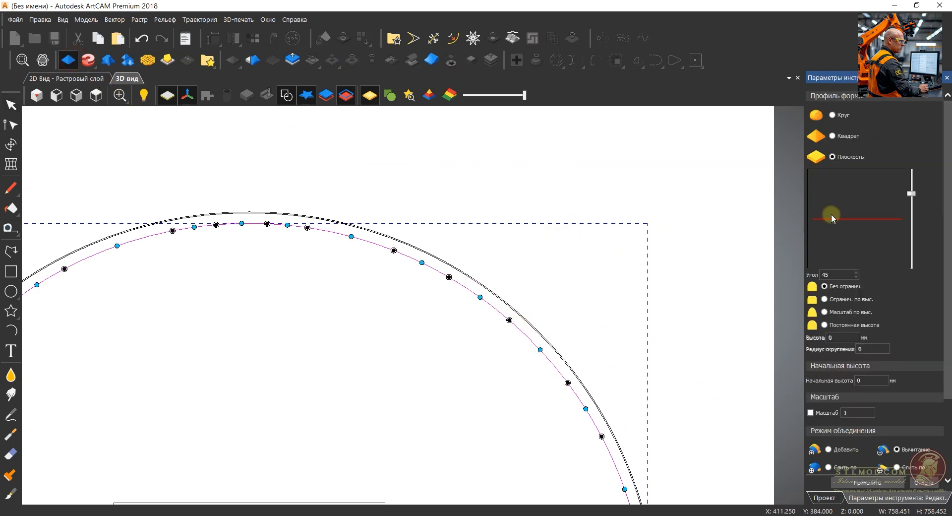
{"action": "left_click", "coordinate": [832, 115]}
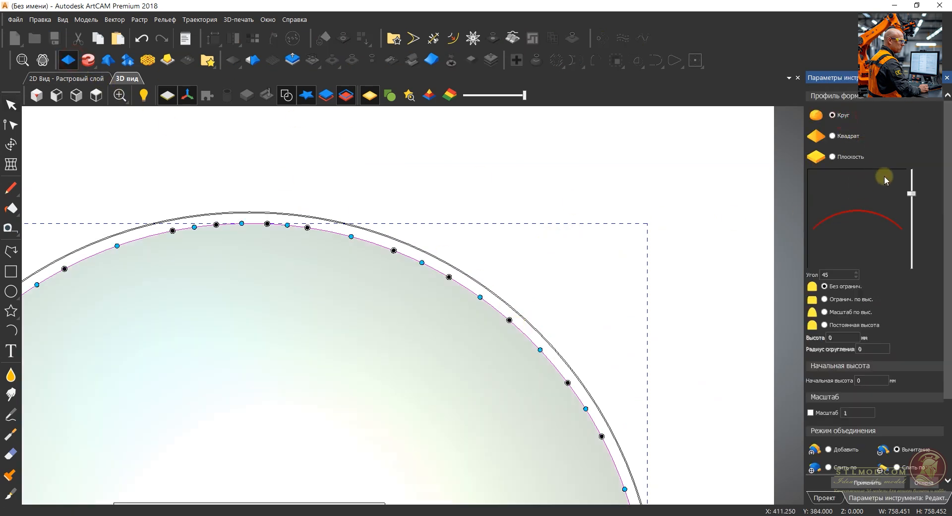
{"action": "left_click_drag", "start_coordinate": [915, 195], "coordinate": [912, 270]}
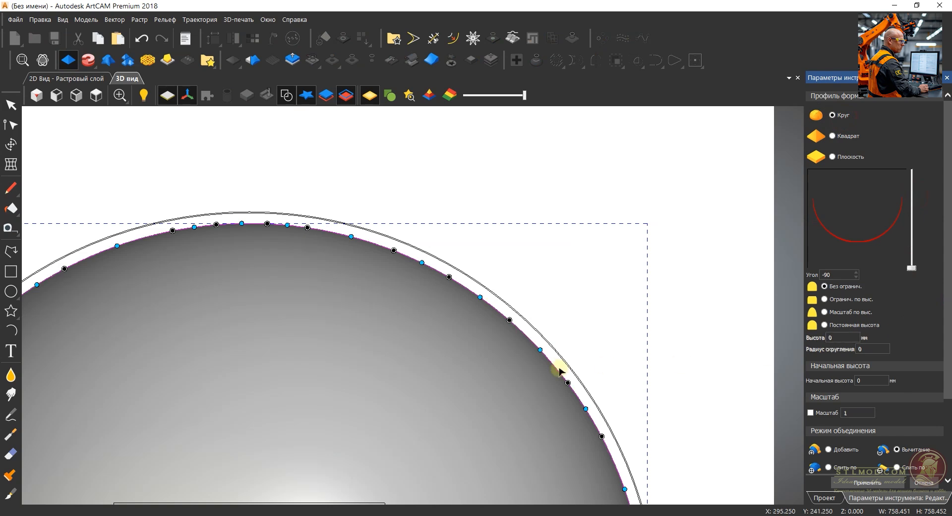
{"action": "scroll", "coordinate": [505, 365], "scroll_direction": "down", "scroll_amount": 3}
{"action": "left_click_drag", "start_coordinate": [506, 365], "coordinate": [544, 196]}
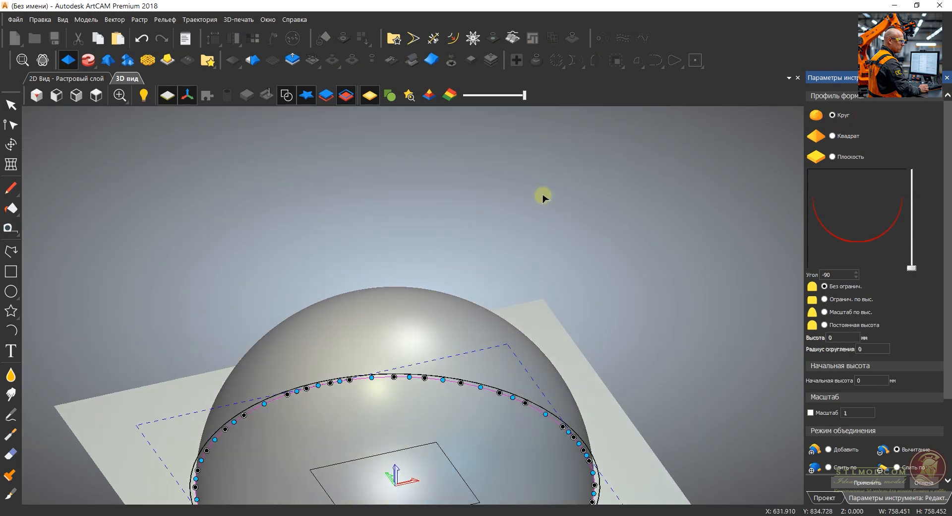
{"action": "scroll", "coordinate": [525, 233], "scroll_direction": "up", "scroll_amount": 3}
{"action": "scroll", "coordinate": [526, 233], "scroll_direction": "down", "scroll_amount": 6}
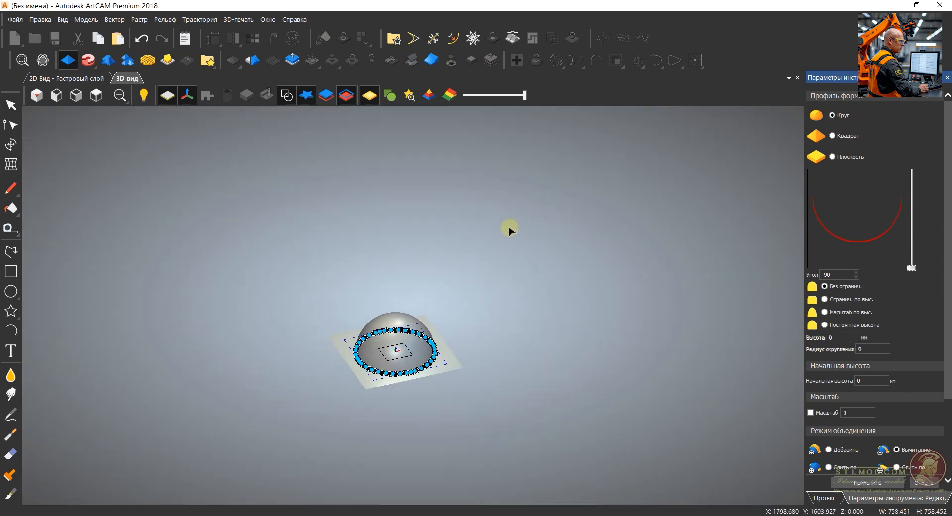
Create a smooth-shaded mesh closed with the back relief at 0.01 mm accuracy, inspect the hollow bowl, and close the mesh settings.
{"action": "scroll", "coordinate": [409, 367], "scroll_direction": "up", "scroll_amount": 6}
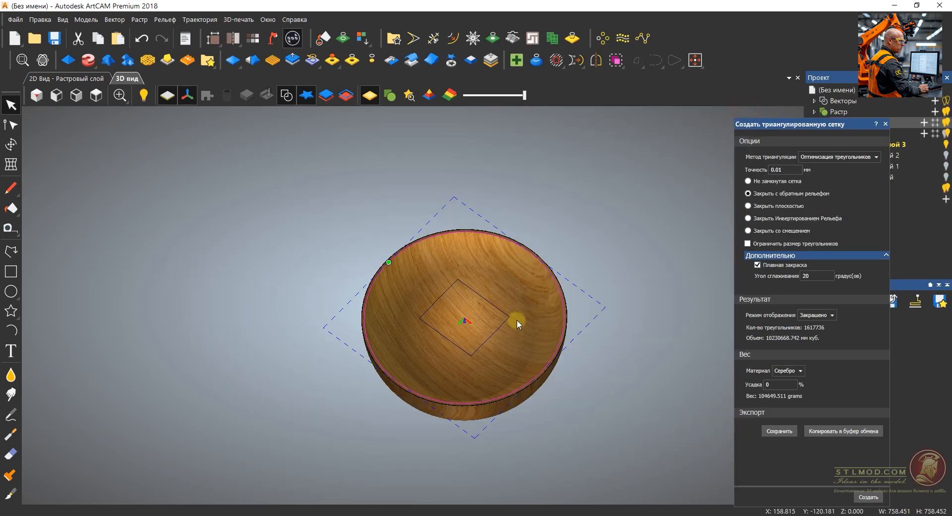
{"action": "scroll", "coordinate": [511, 326], "scroll_direction": "up", "scroll_amount": 4}
{"action": "left_click_drag", "start_coordinate": [480, 315], "coordinate": [389, 293]}
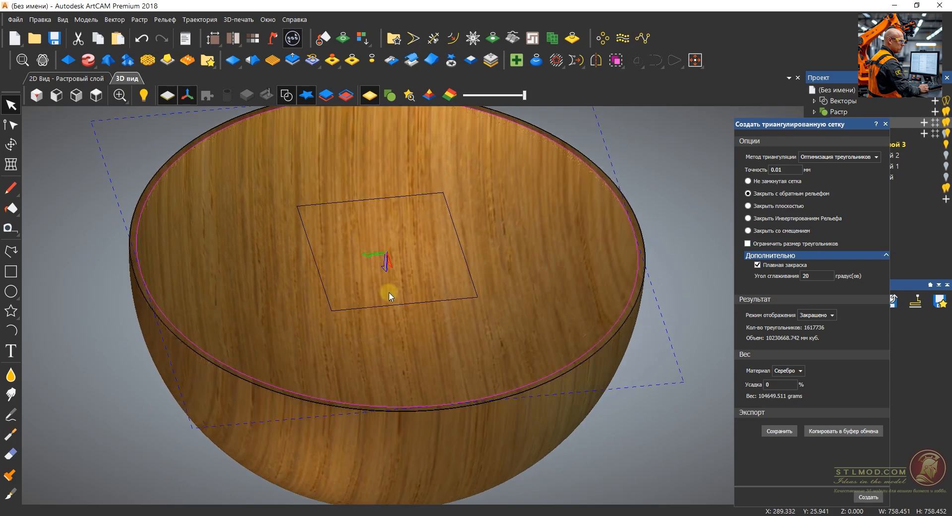
{"action": "left_click", "coordinate": [886, 124]}
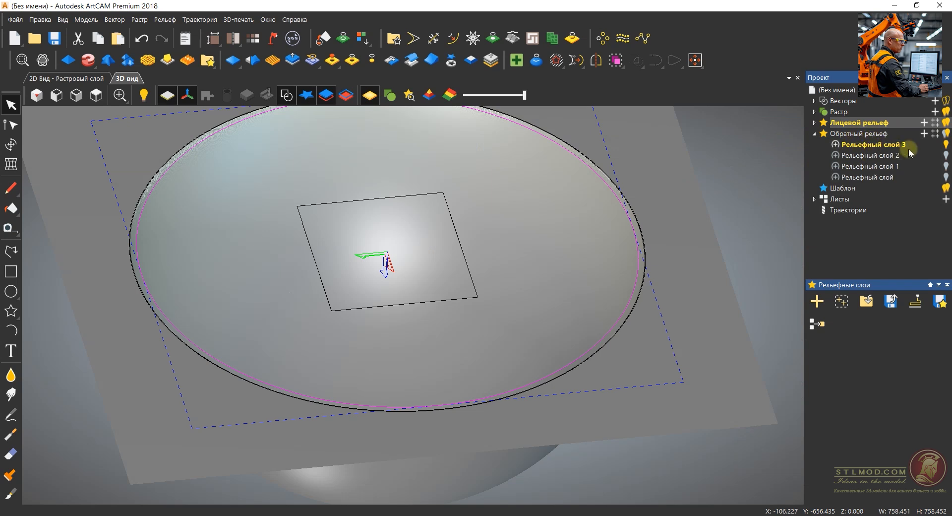
Hide the back-relief layer containing the bowl's hollow and view the model from below.
{"action": "left_click", "coordinate": [946, 146]}
{"action": "scroll", "coordinate": [671, 188], "scroll_direction": "down", "scroll_amount": 3}
{"action": "left_click_drag", "start_coordinate": [465, 257], "coordinate": [527, 395]}
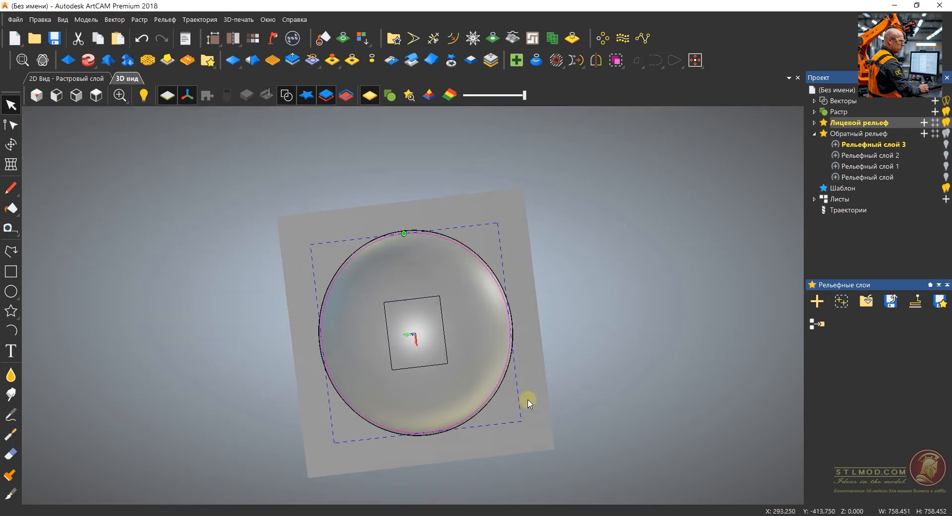
Show the front hemisphere in an isometric view and hide the vectors.
{"action": "left_click", "coordinate": [44, 95]}
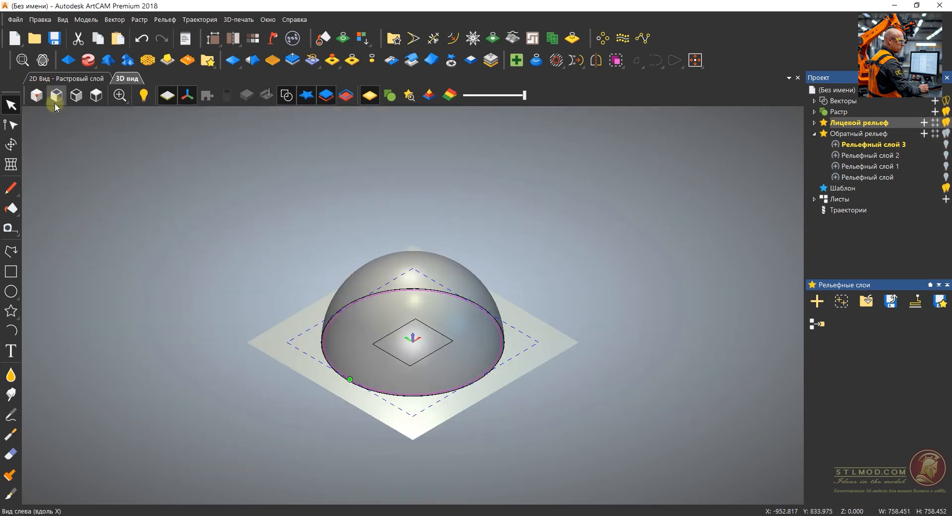
{"action": "left_click", "coordinate": [286, 95]}
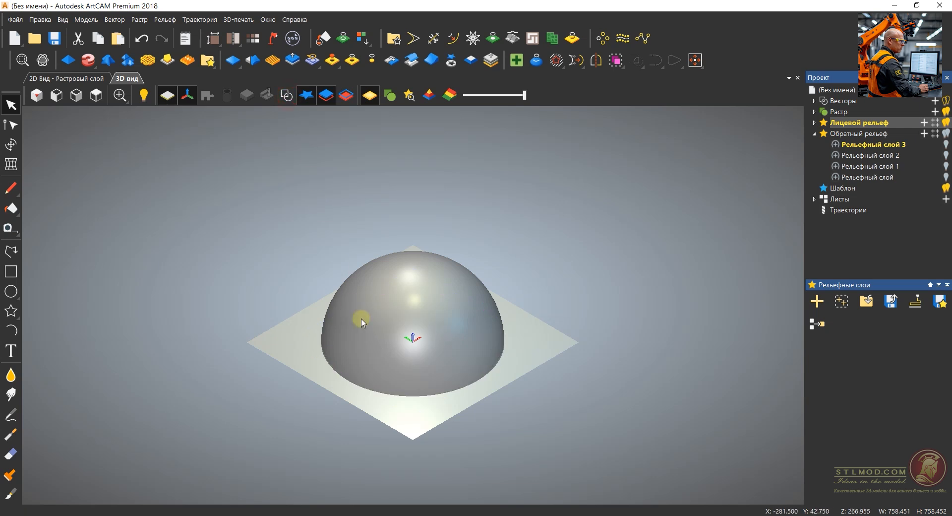
{"action": "scroll", "coordinate": [372, 325], "scroll_direction": "up", "scroll_amount": 2}
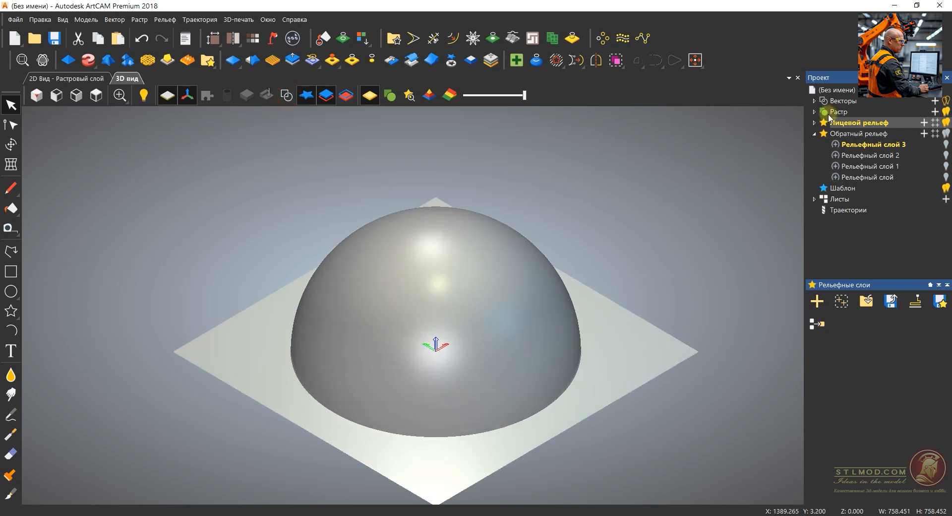
Create a smooth-shaded front-relief mesh closed by a 10 mm offset at 0.01 mm accuracy, and view the bowl in Light Oak material.
{"action": "left_click", "coordinate": [813, 123]}
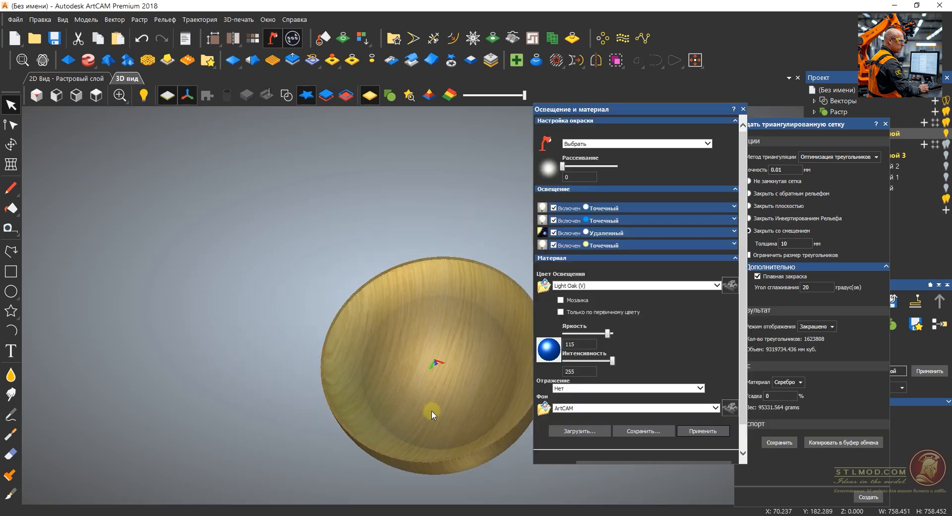
{"action": "left_click_drag", "start_coordinate": [432, 411], "coordinate": [383, 252]}
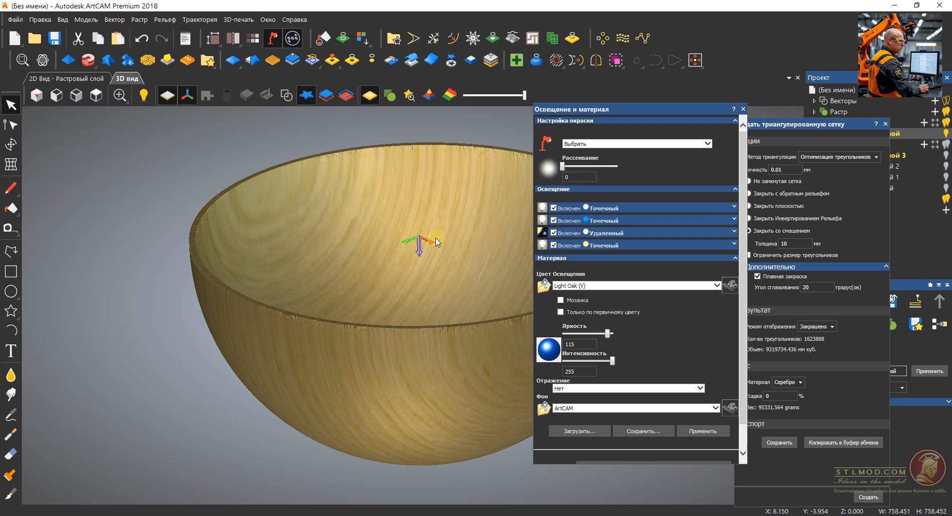
{"action": "left_click", "coordinate": [743, 109]}
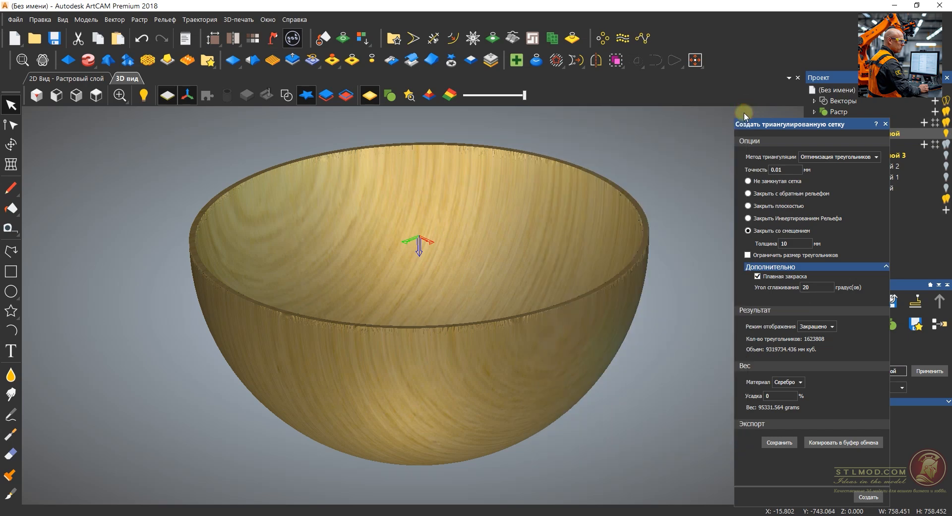